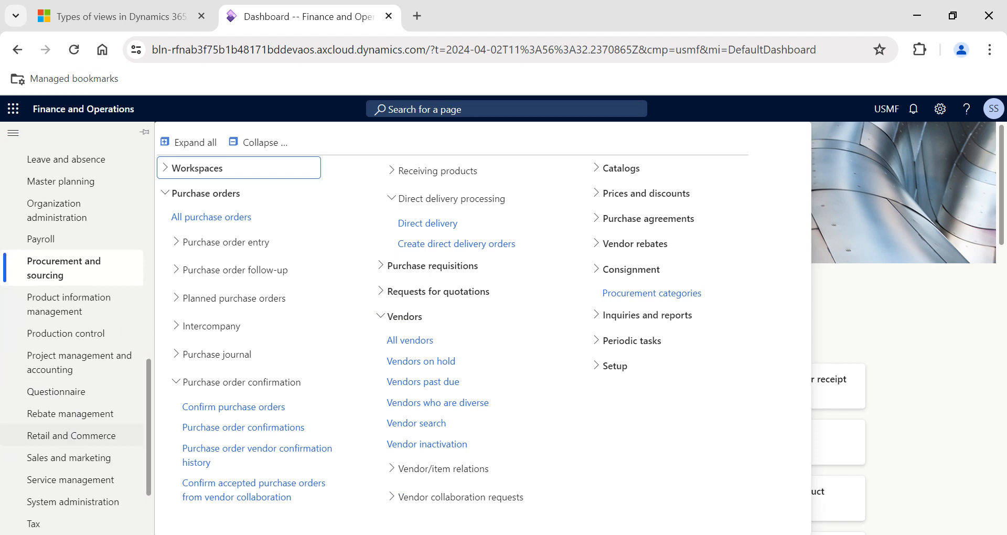
Open the list of all purchase orders.
{"action": "left_click", "coordinate": [231, 219]}
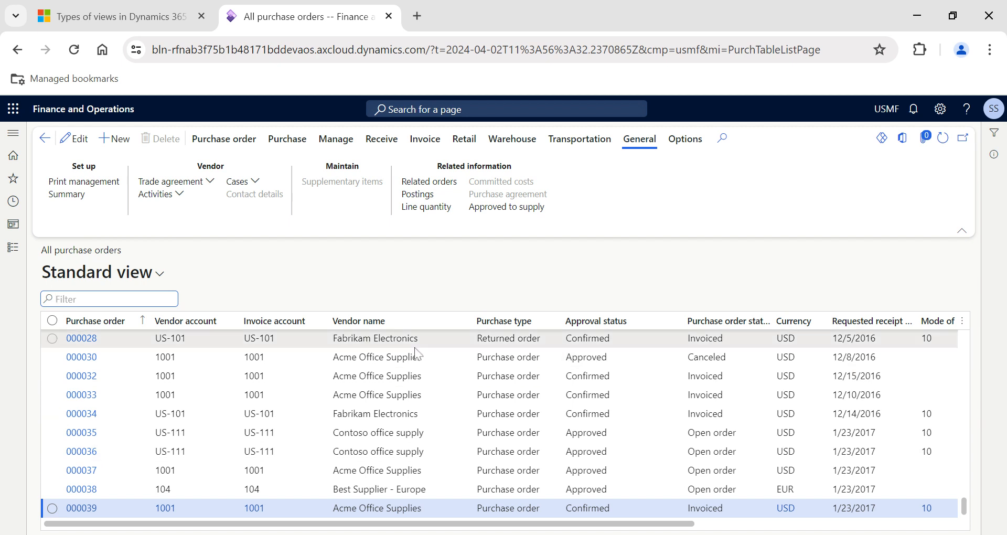
{"action": "scroll", "coordinate": [415, 353], "scroll_direction": "right", "scroll_amount": 4}
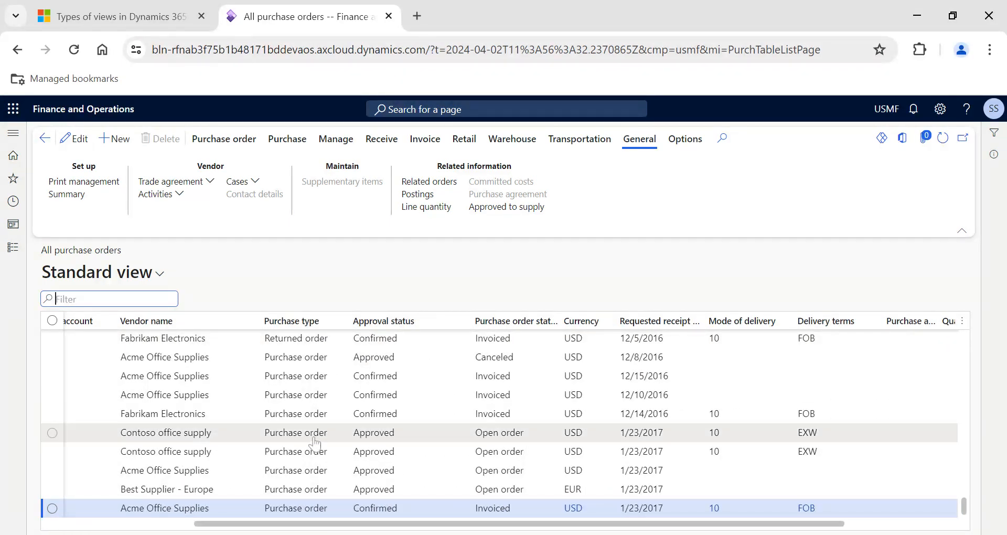
Filter the purchase orders by purchase type "return" and approval status "approved", and look over the matching order's columns.
{"action": "left_click", "coordinate": [319, 325]}
{"action": "type", "text": "return"}
{"action": "key", "text": "Return"}
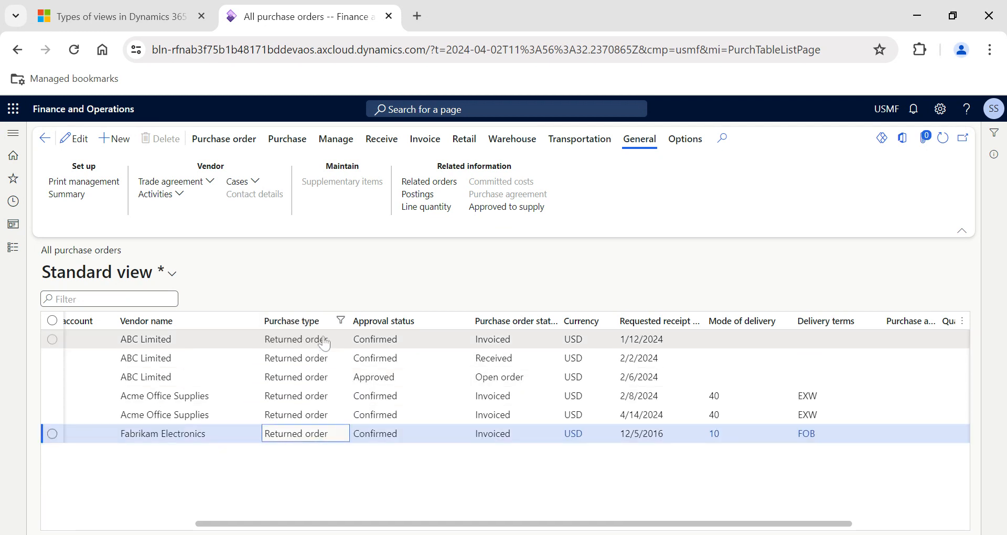
{"action": "left_click", "coordinate": [406, 326]}
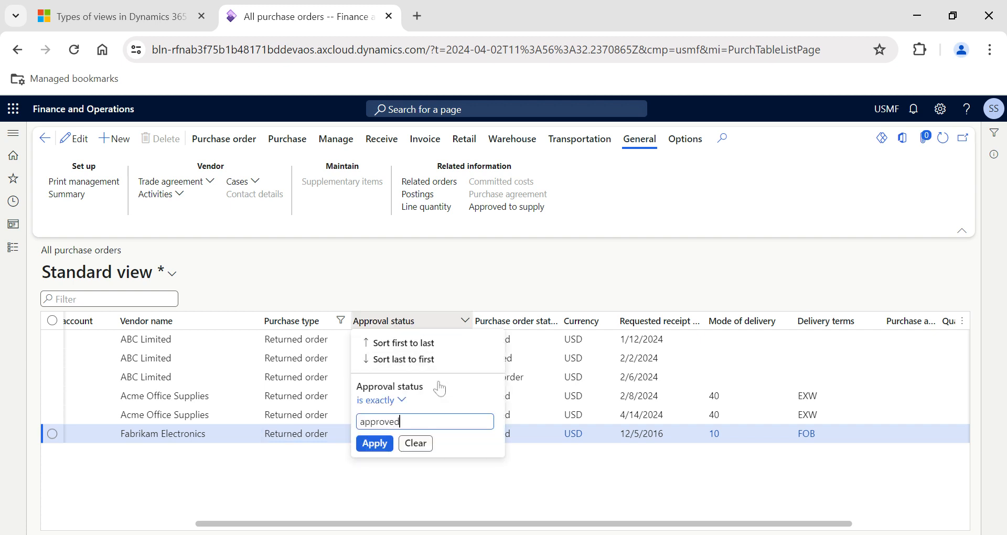
{"action": "type", "text": "approved"}
{"action": "key", "text": "Return"}
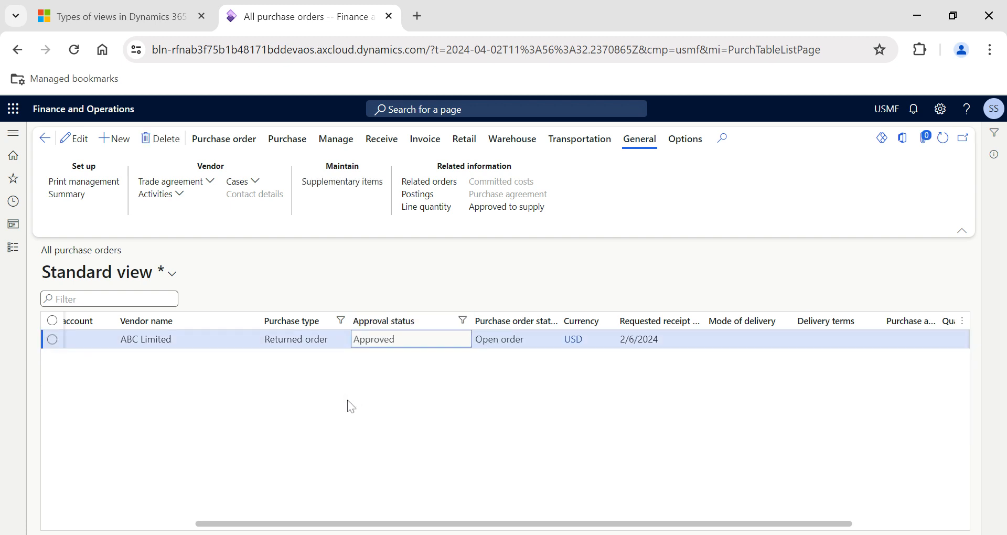
{"action": "scroll", "coordinate": [270, 374], "scroll_direction": "left", "scroll_amount": 4}
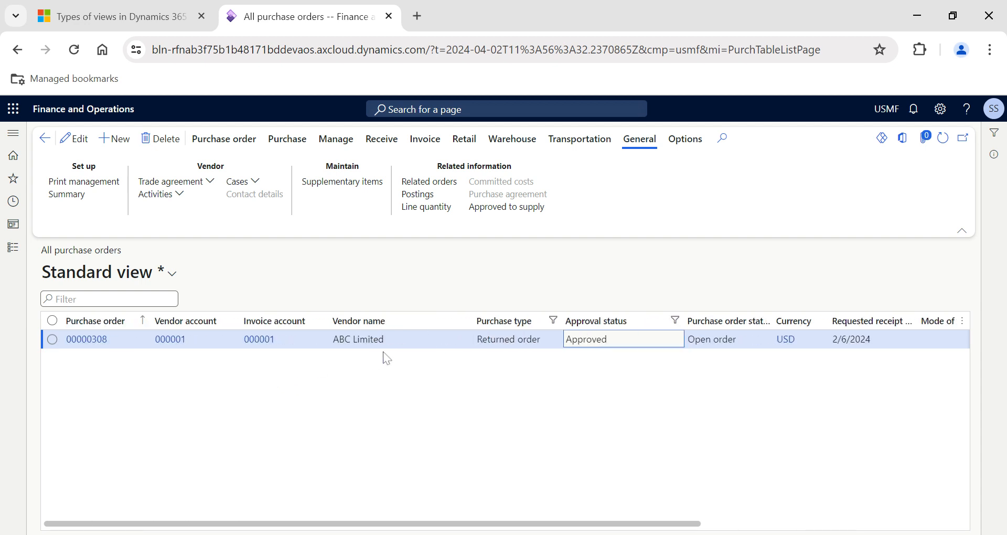
{"action": "scroll", "coordinate": [610, 361], "scroll_direction": "right", "scroll_amount": 3}
{"action": "scroll", "coordinate": [613, 367], "scroll_direction": "right", "scroll_amount": 1}
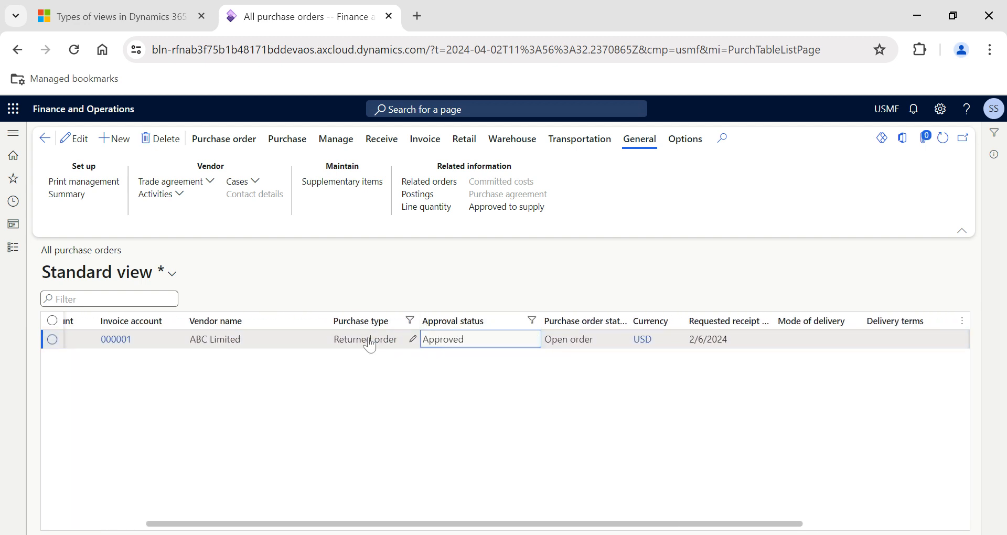
{"action": "scroll", "coordinate": [338, 373], "scroll_direction": "left", "scroll_amount": 3}
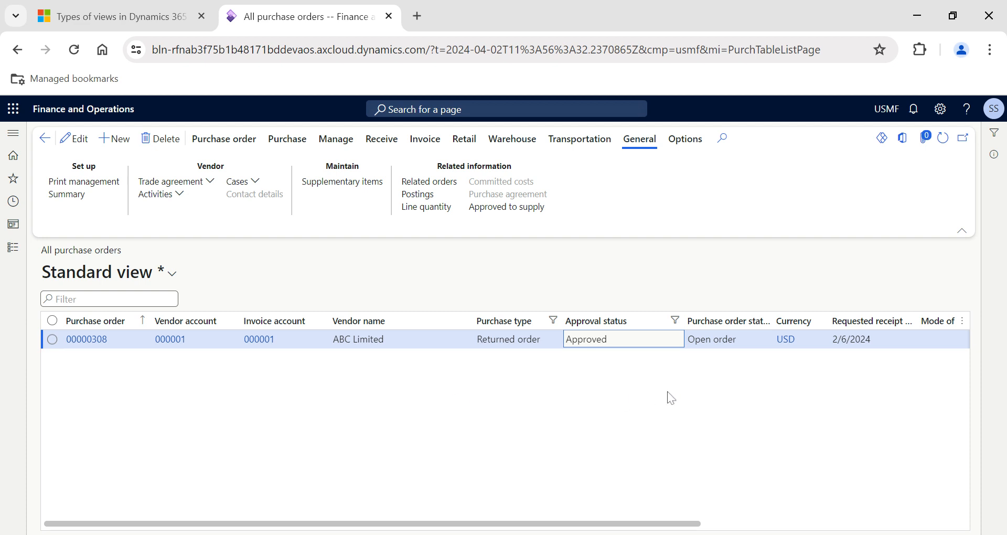
Clear the purchase type and approval status filters from the purchase order list.
{"action": "left_click", "coordinate": [545, 327]}
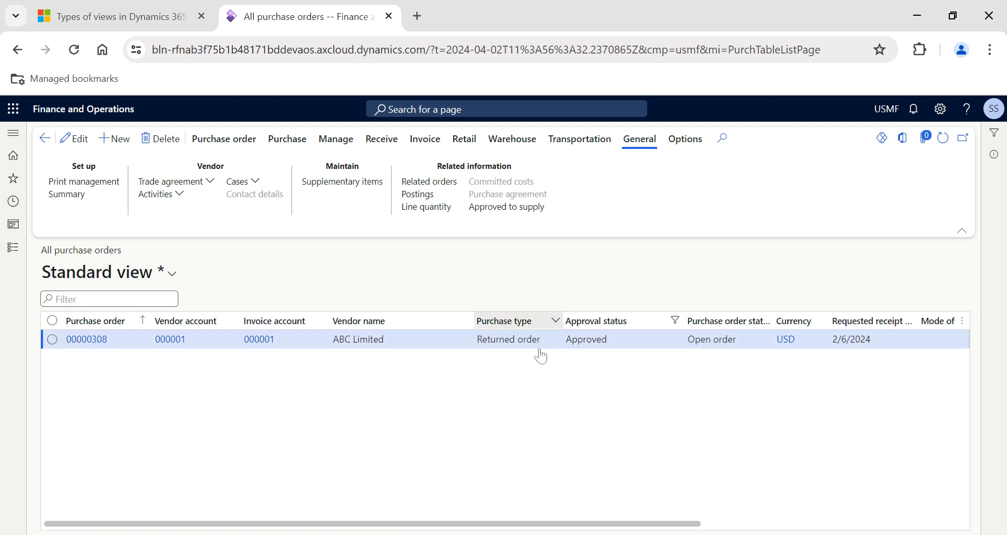
{"action": "left_click", "coordinate": [538, 444]}
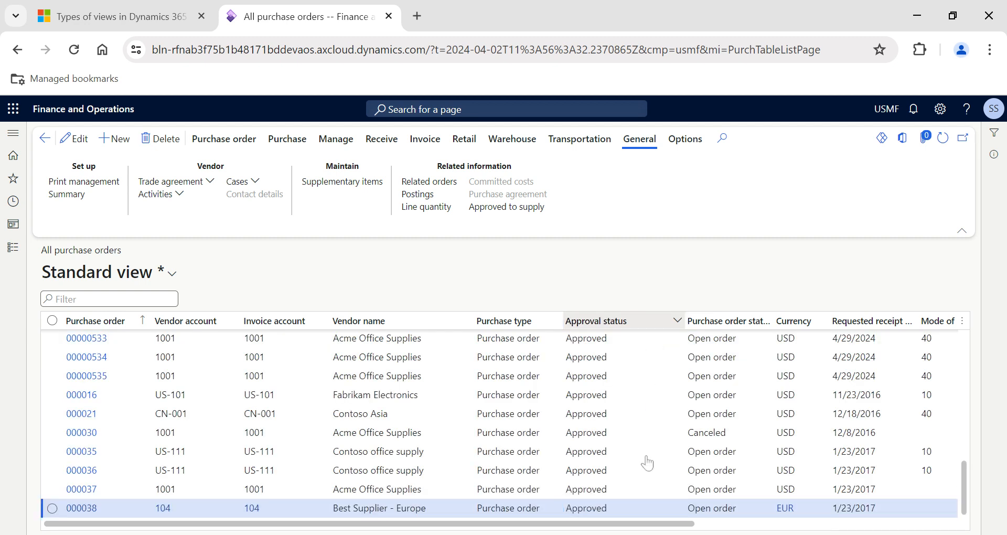
{"action": "left_click", "coordinate": [642, 321]}
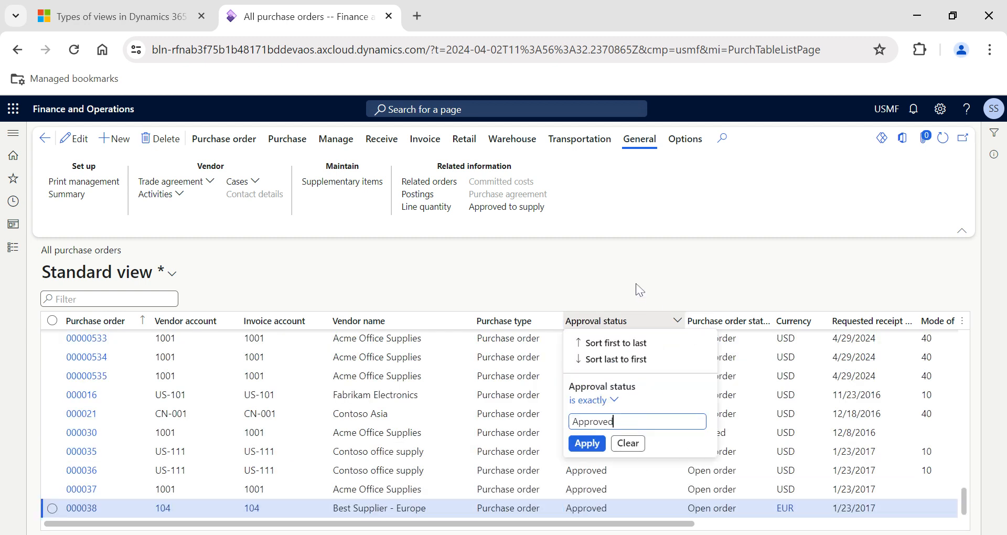
{"action": "left_click", "coordinate": [629, 448]}
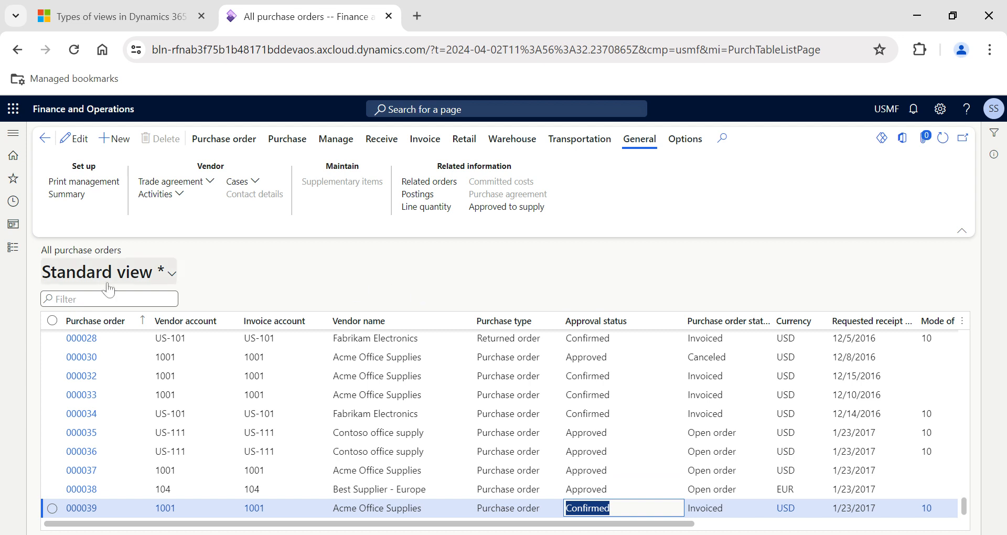
Check which saved views are available for the purchase order list.
{"action": "left_click", "coordinate": [155, 290]}
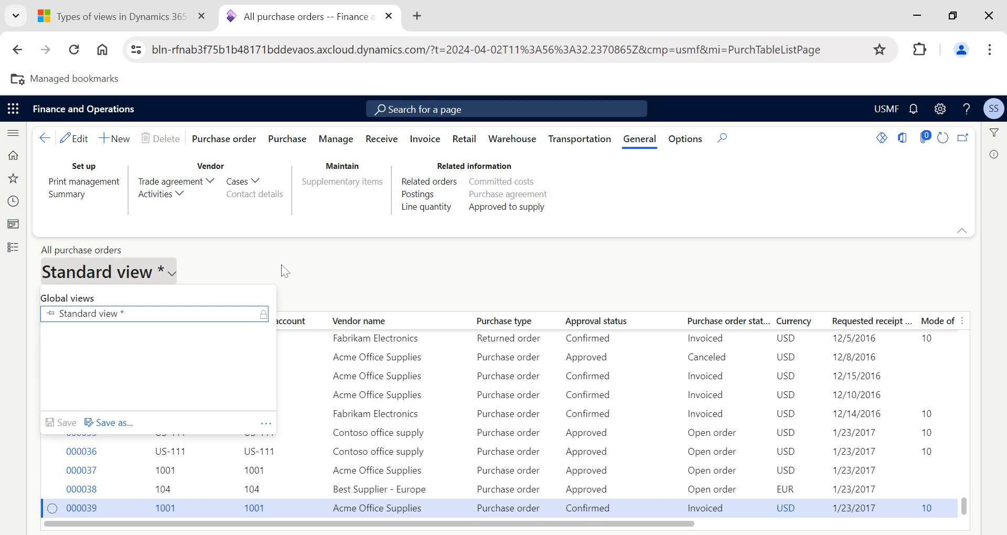
{"action": "key", "text": "Escape"}
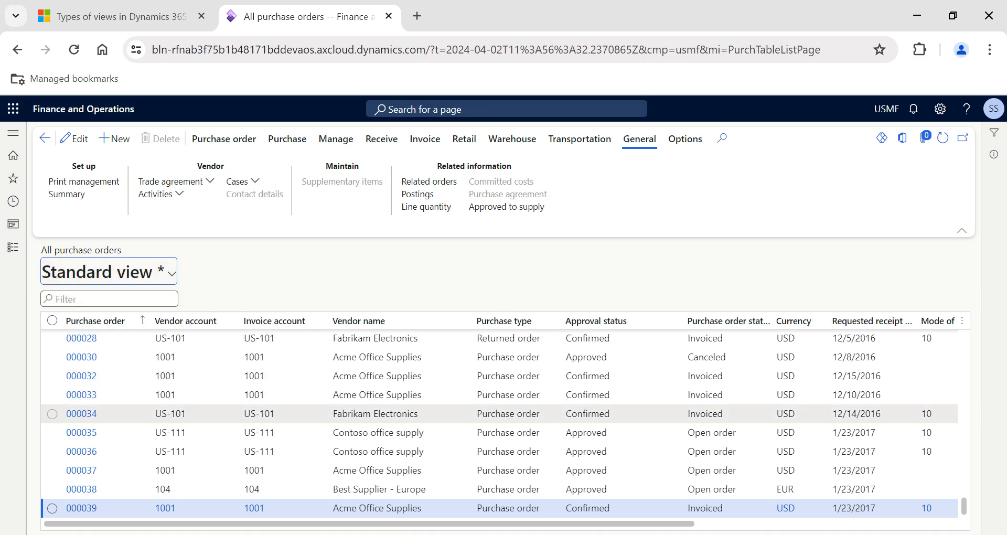
Filter the list to purchase type "Purchase order" and approval status "Confirmed".
{"action": "scroll", "coordinate": [484, 429], "scroll_direction": "right", "scroll_amount": 4}
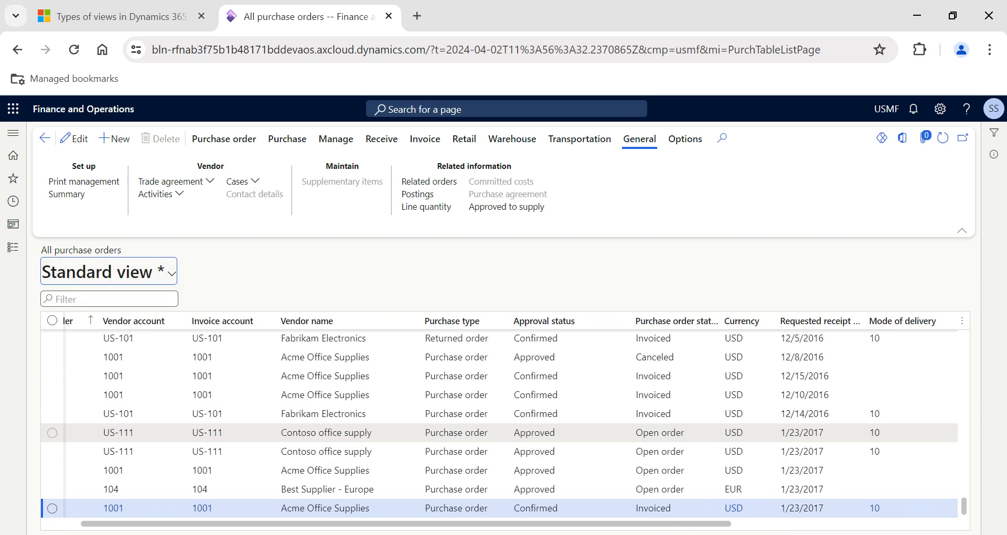
{"action": "scroll", "coordinate": [467, 435], "scroll_direction": "right", "scroll_amount": 1}
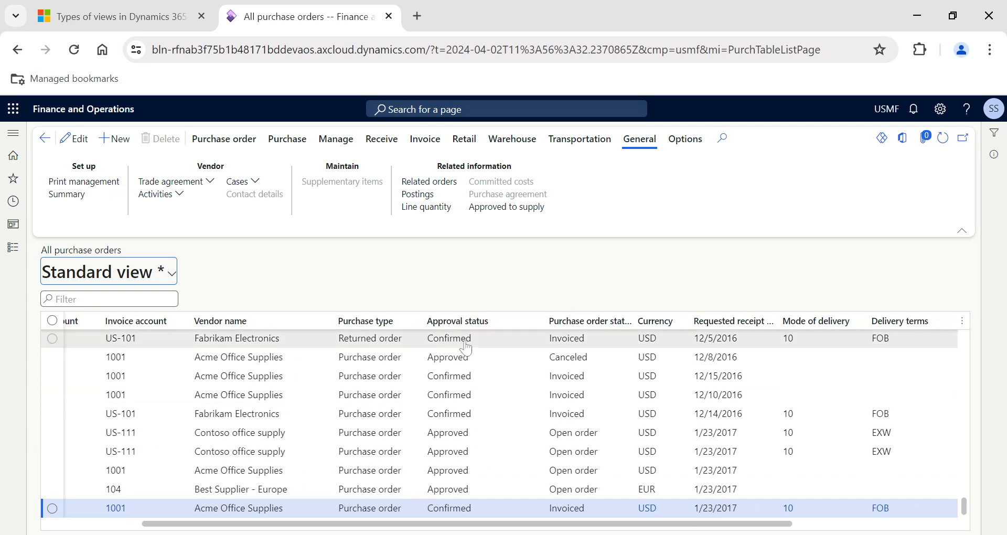
{"action": "left_click", "coordinate": [401, 322]}
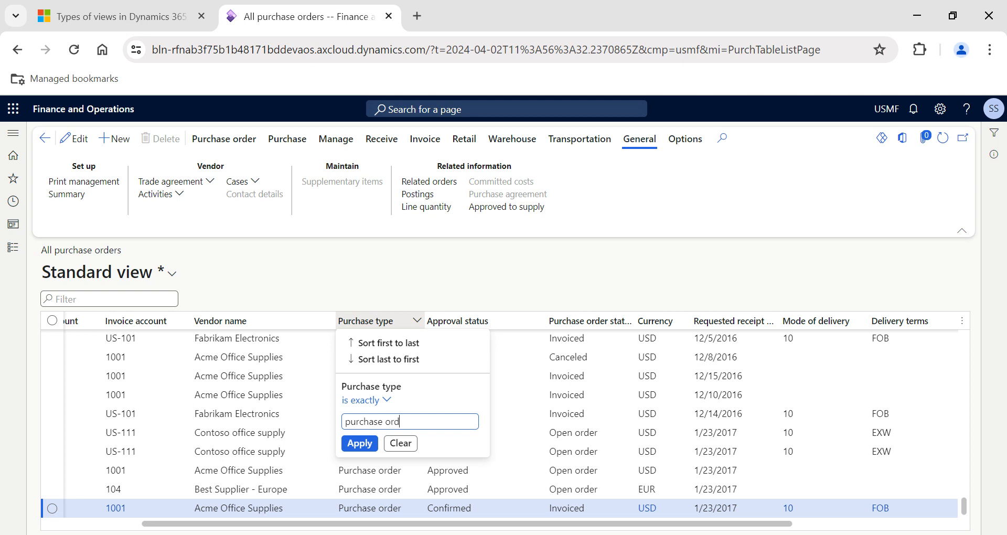
{"action": "left_click", "coordinate": [361, 441]}
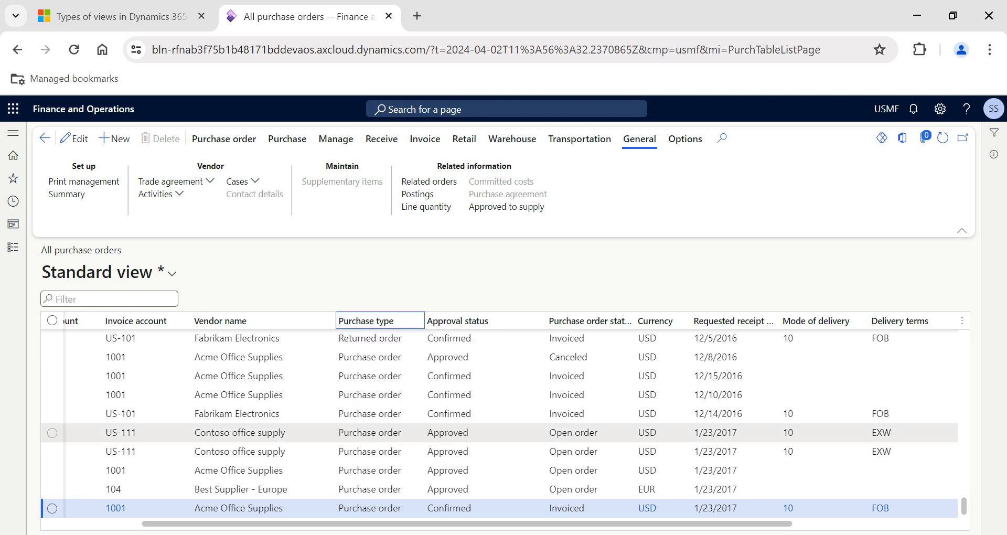
{"action": "left_click", "coordinate": [499, 322]}
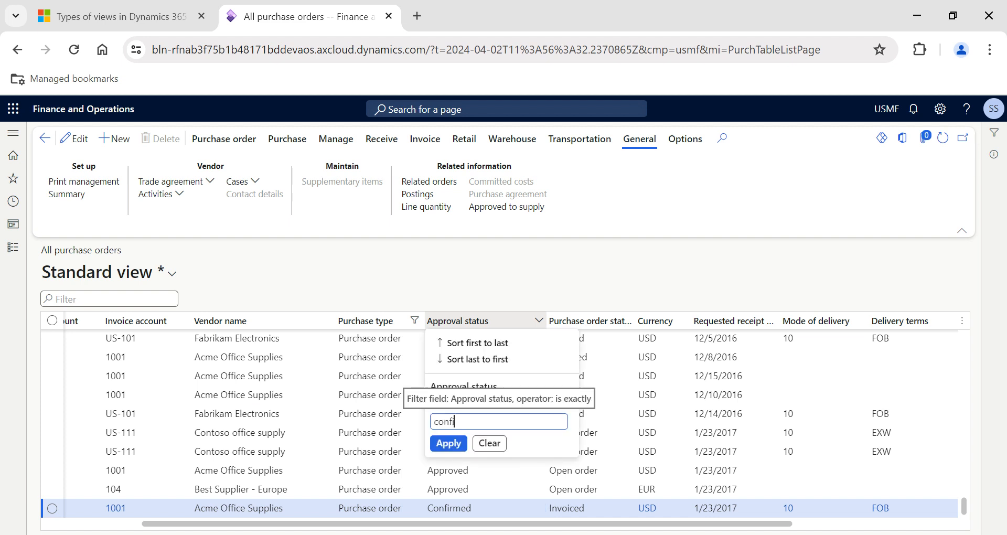
{"action": "key", "text": "Return"}
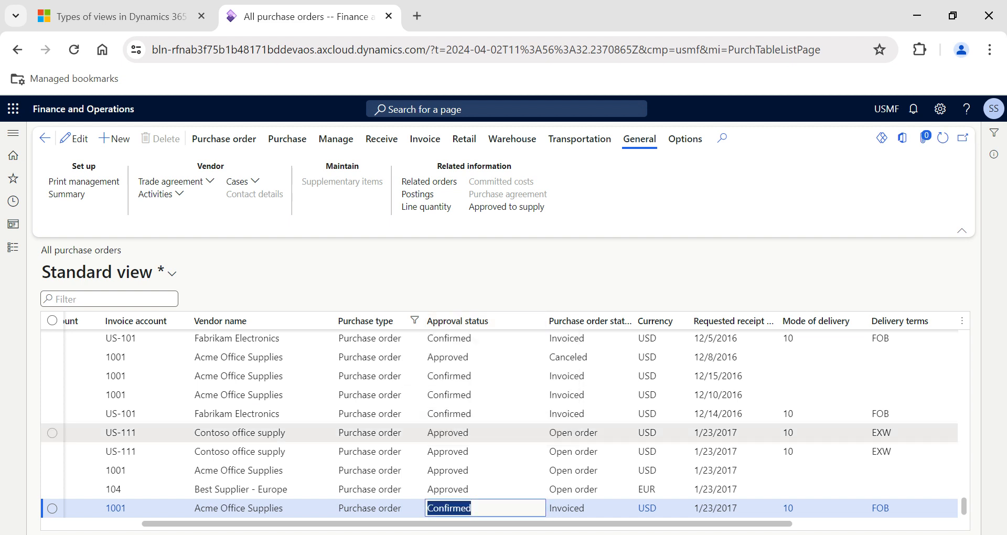
Filter the purchase order status column to "received".
{"action": "left_click", "coordinate": [623, 325]}
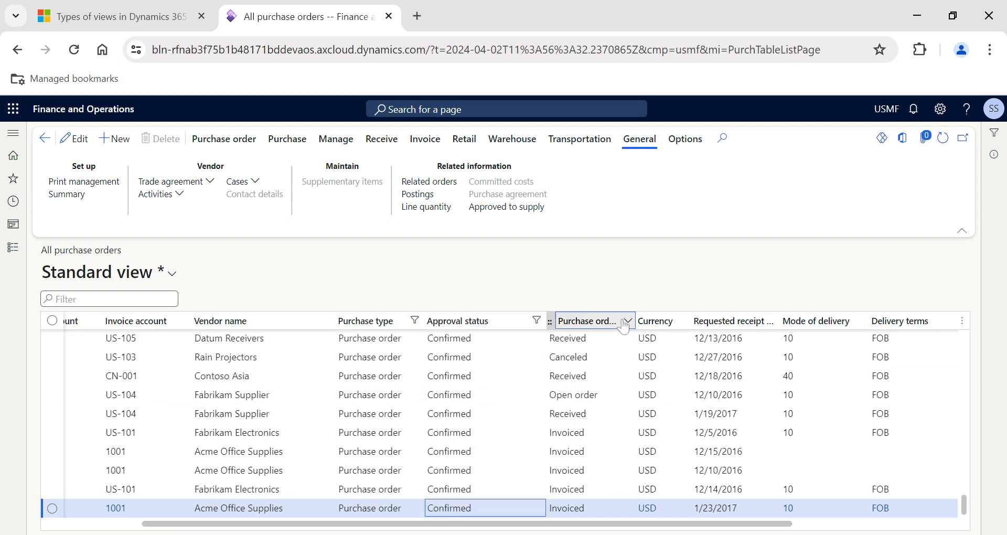
{"action": "type", "text": "recei"}
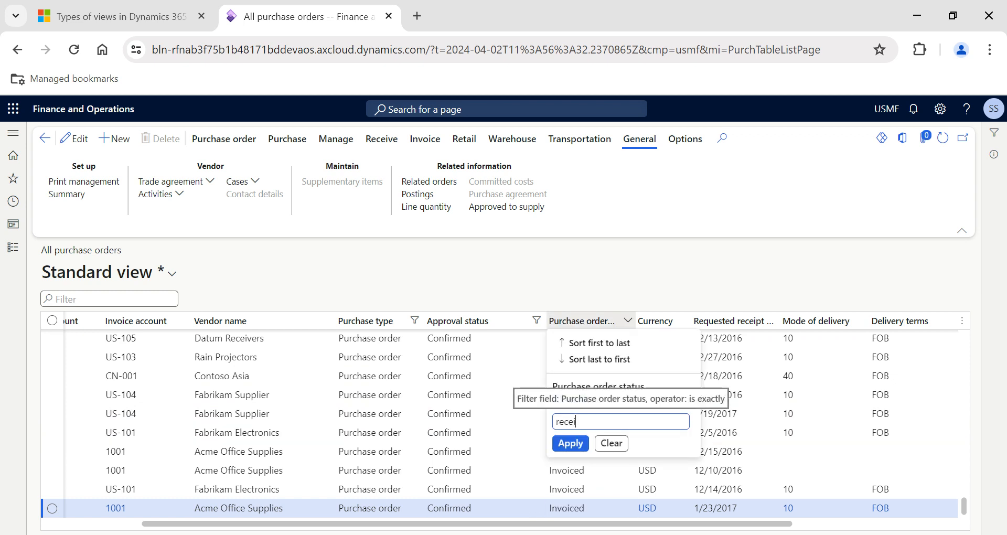
{"action": "type", "text": "ved"}
{"action": "key", "text": "Escape"}
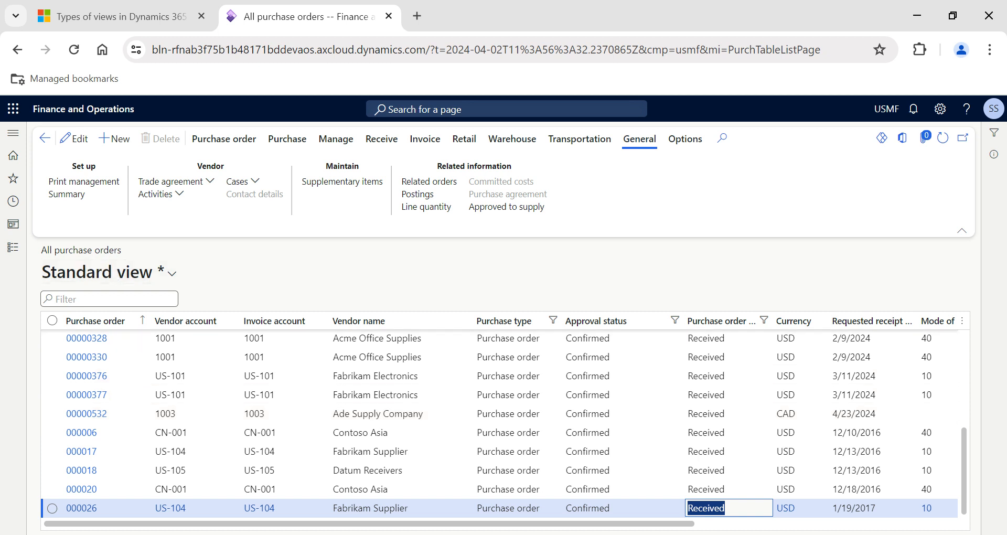
{"action": "left_click_drag", "start_coordinate": [122, 251], "coordinate": [47, 252]}
{"action": "left_click", "coordinate": [44, 261]}
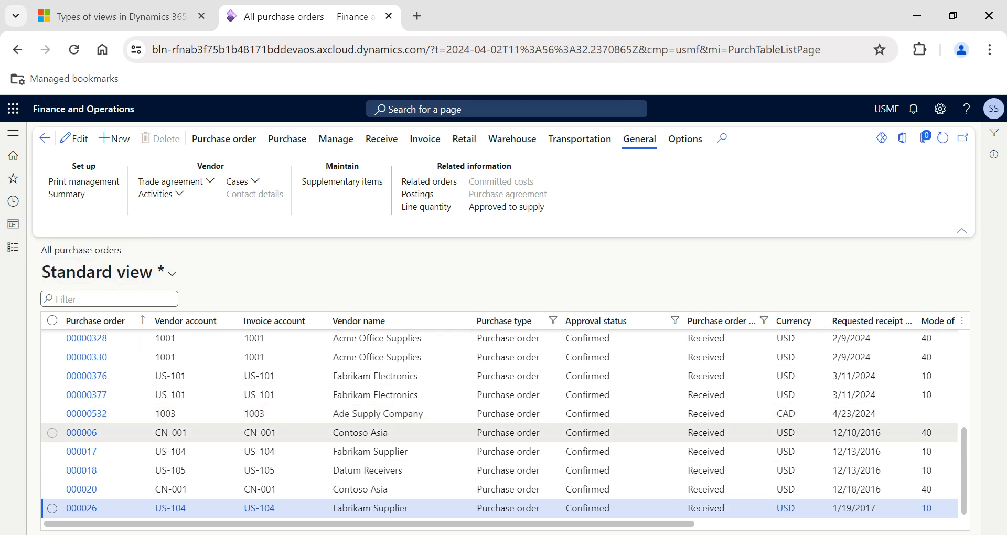
Start saving the filtered list as a new view, with "POs confirmed but not invoiced" as both name and description.
{"action": "left_click", "coordinate": [171, 281]}
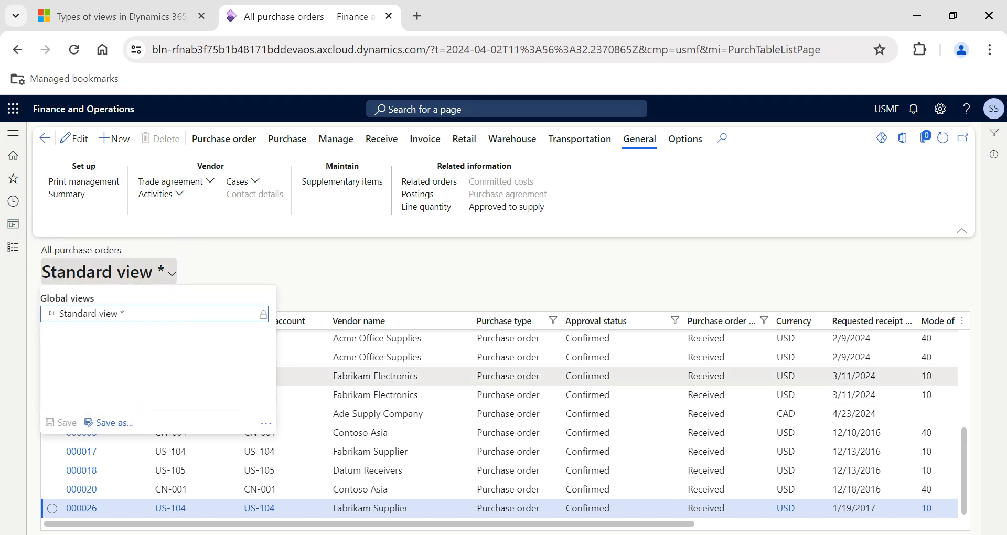
{"action": "left_click", "coordinate": [113, 423]}
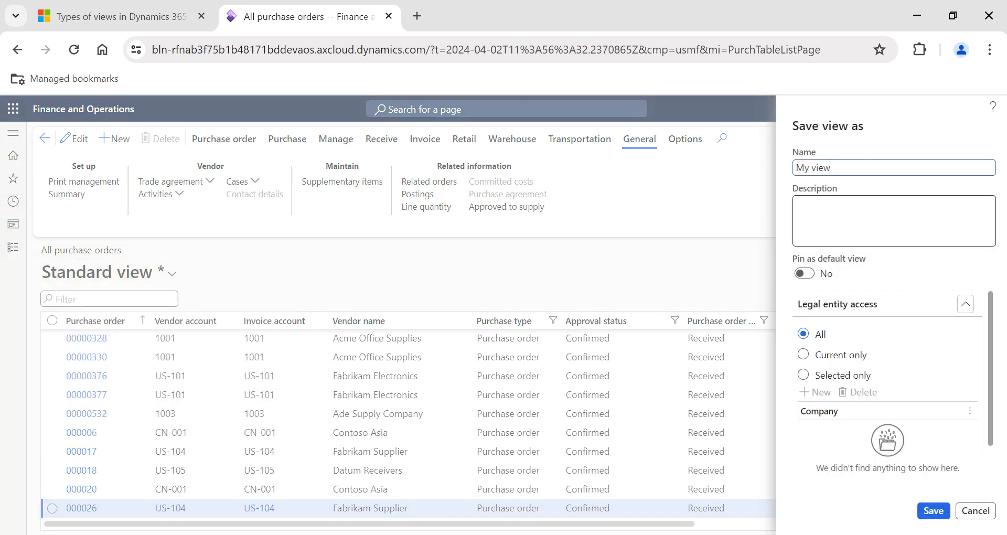
{"action": "left_click_drag", "start_coordinate": [891, 166], "coordinate": [790, 181]}
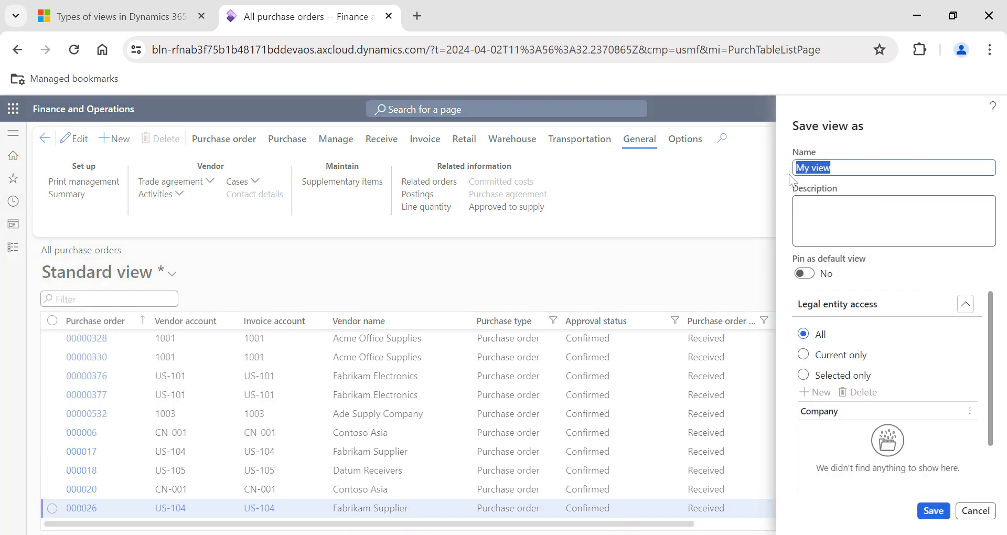
{"action": "type", "text": "POs"}
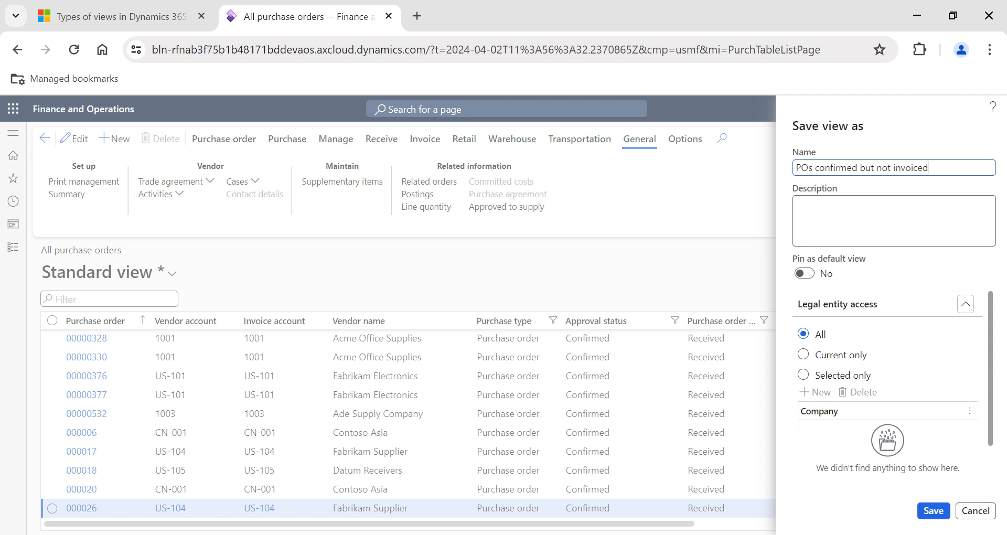
{"action": "left_click_drag", "start_coordinate": [927, 168], "coordinate": [796, 167]}
{"action": "key", "text": "ctrl+c"}
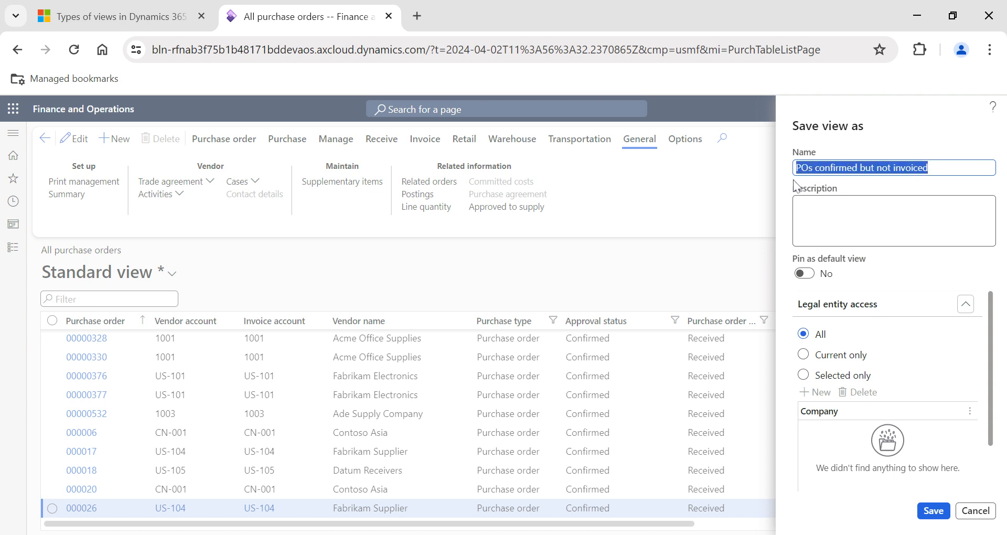
{"action": "left_click", "coordinate": [818, 210]}
{"action": "key", "text": "ctrl+v"}
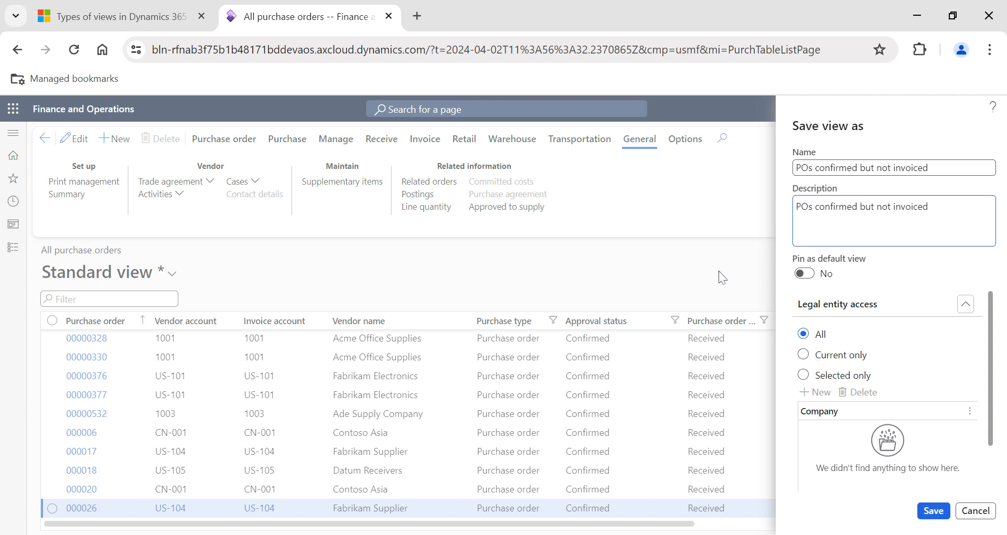
Set the new view's legal entity access to All and save the view.
{"action": "left_click", "coordinate": [809, 376]}
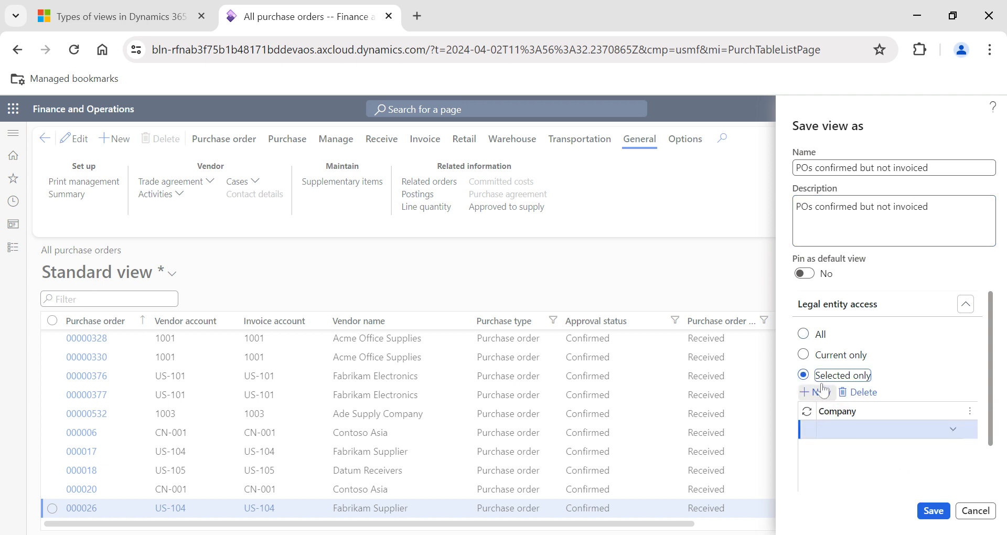
{"action": "left_click", "coordinate": [803, 335]}
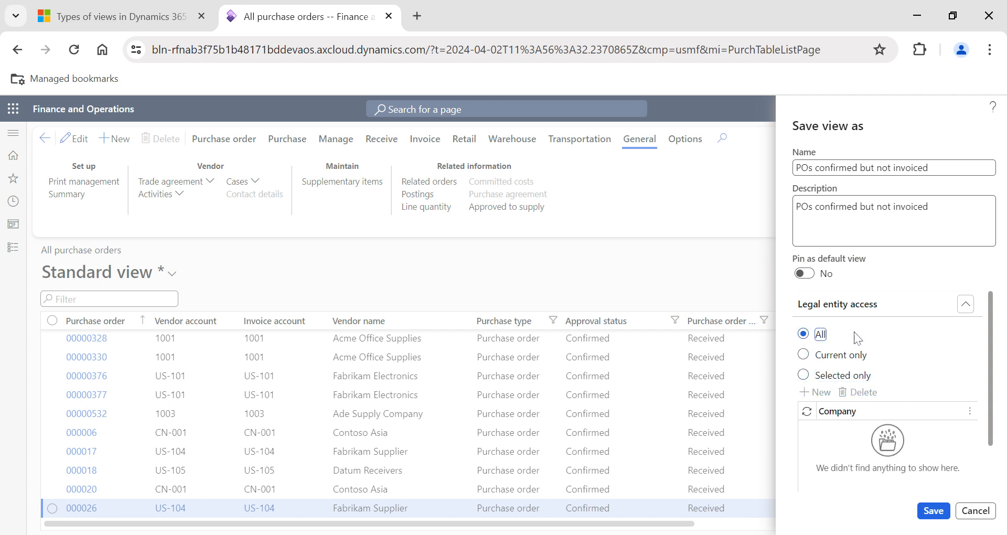
{"action": "left_click", "coordinate": [934, 508]}
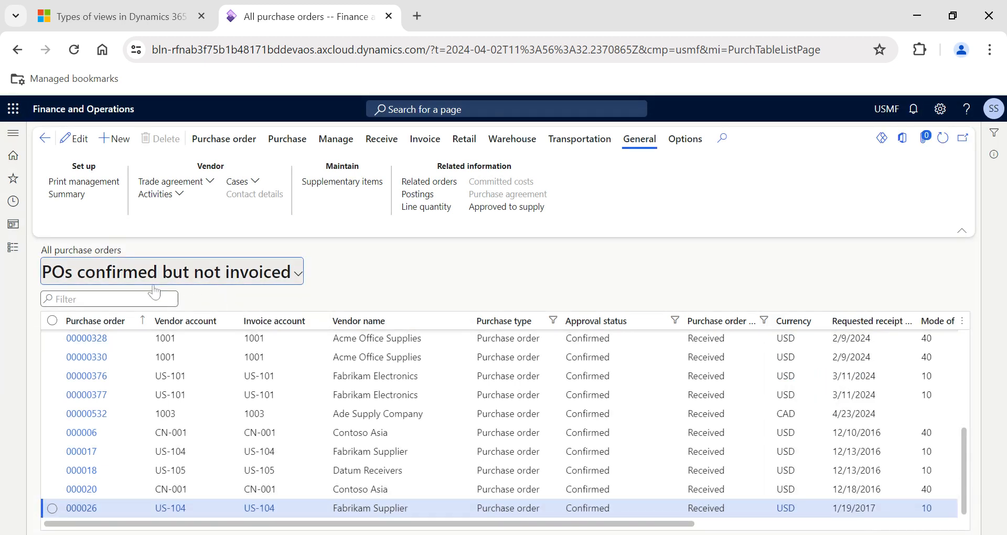
{"action": "scroll", "coordinate": [627, 446], "scroll_direction": "right", "scroll_amount": 5}
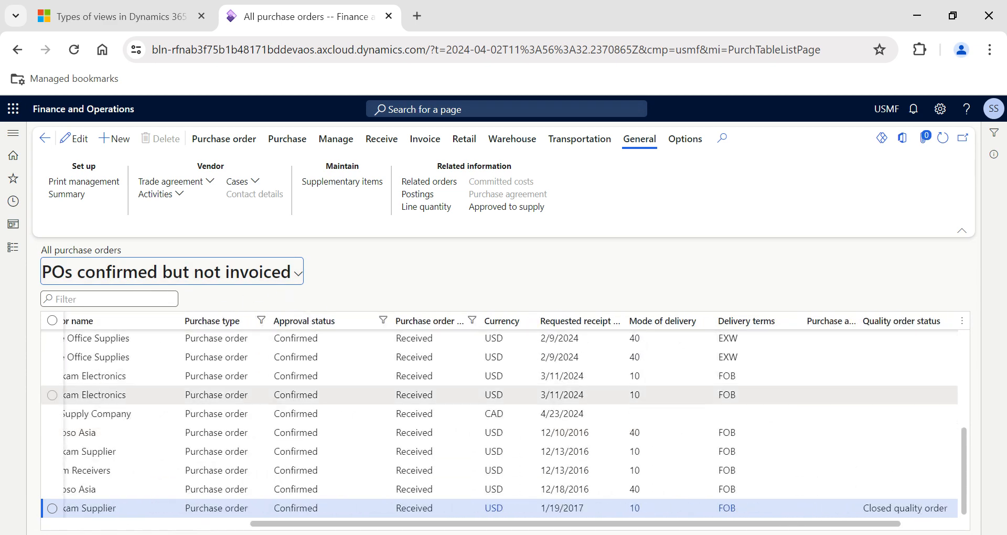
{"action": "scroll", "coordinate": [468, 362], "scroll_direction": "left", "scroll_amount": 4}
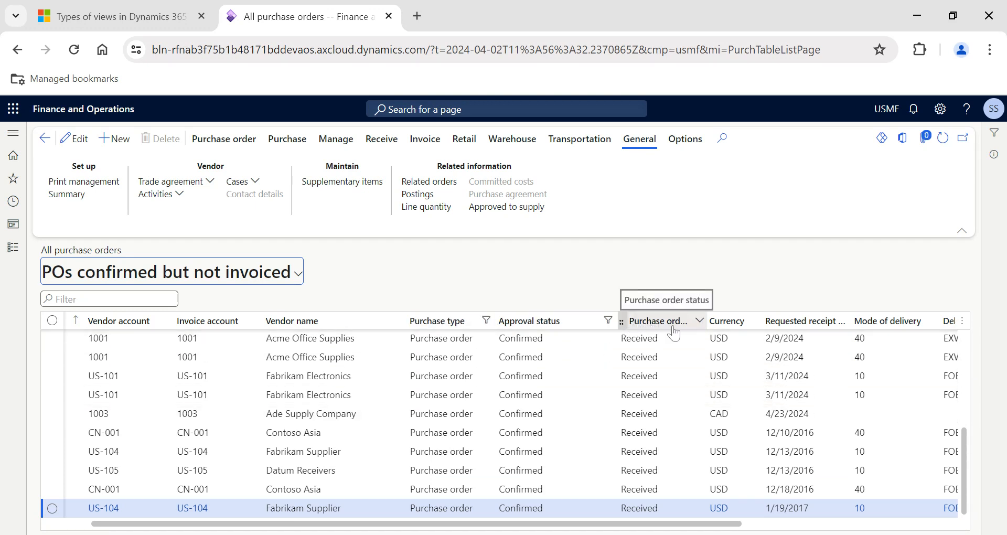
Leave for the All vendors list and return to the All purchase orders list in Procurement and sourcing.
{"action": "scroll", "coordinate": [666, 413], "scroll_direction": "left", "scroll_amount": 2}
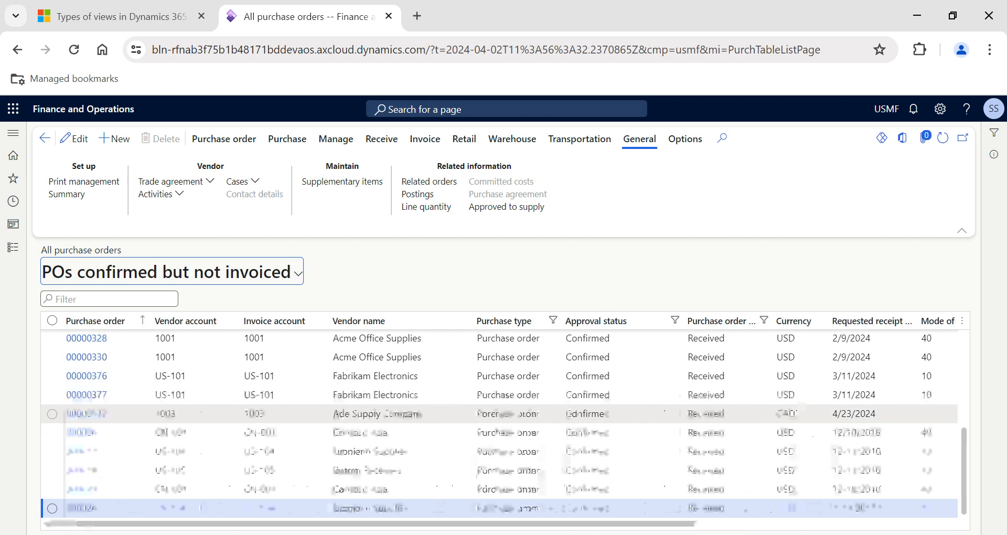
{"action": "left_click", "coordinate": [12, 248]}
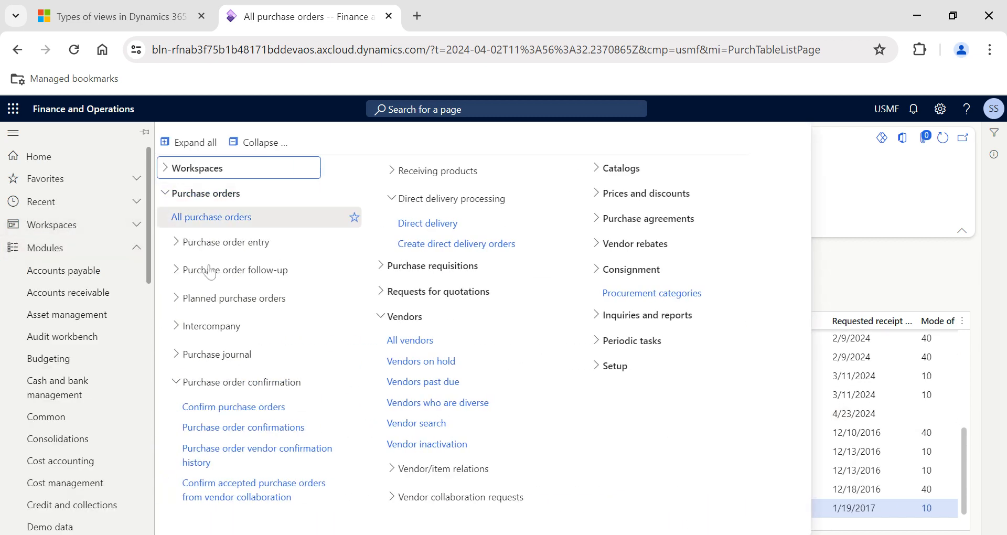
{"action": "left_click", "coordinate": [205, 193]}
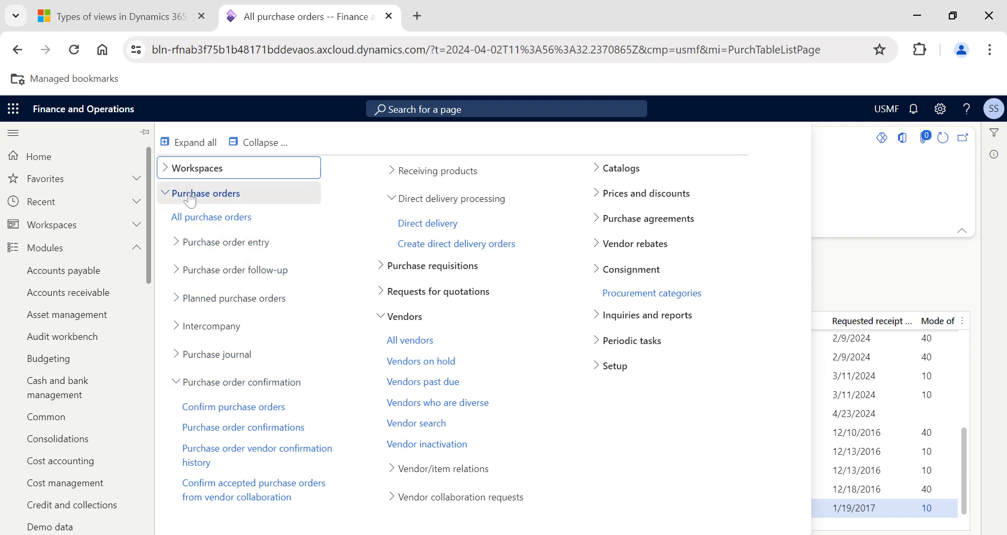
{"action": "left_click", "coordinate": [190, 292]}
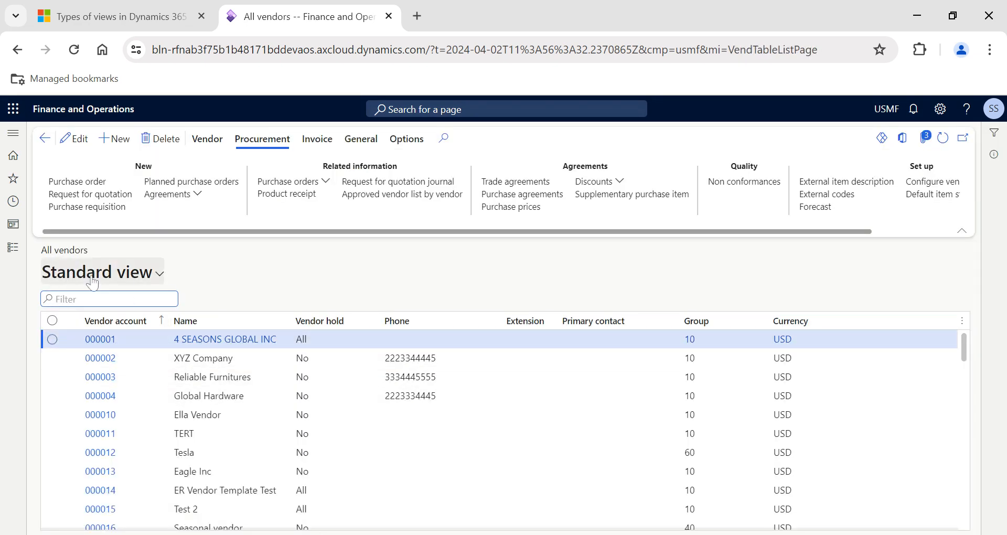
{"action": "left_click", "coordinate": [13, 249]}
{"action": "left_click", "coordinate": [210, 195]}
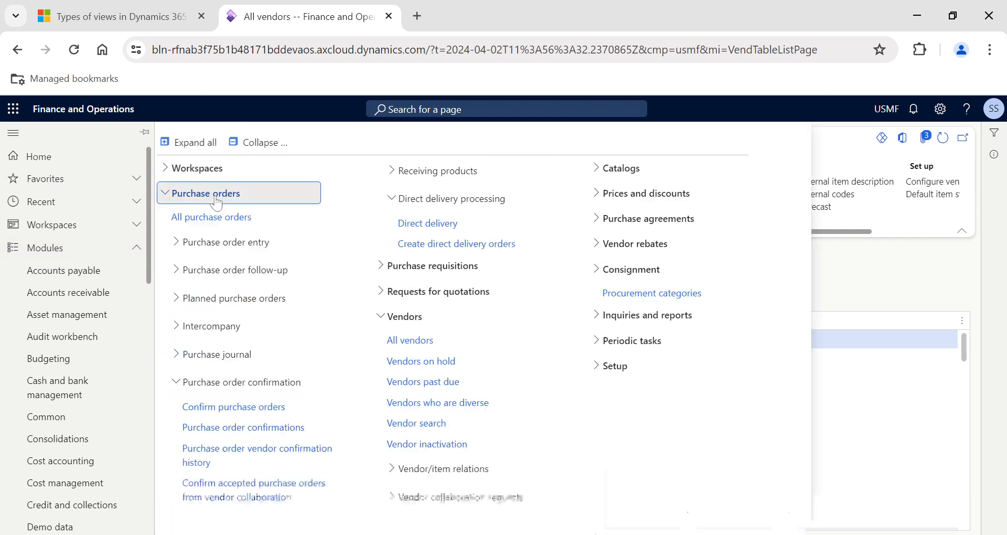
{"action": "left_click", "coordinate": [206, 217]}
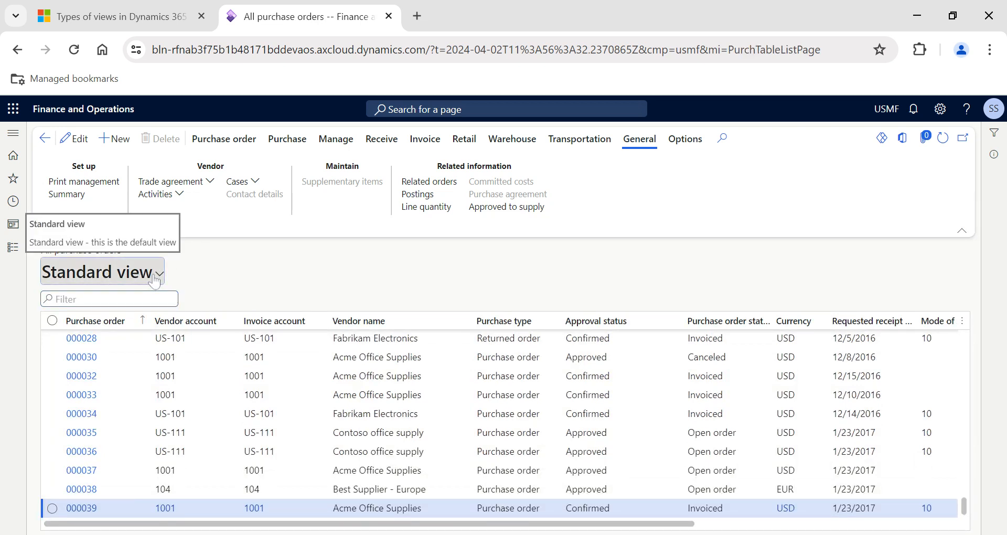
Switch the purchase order list to the "POs confirmed but not invoiced" view and pin that view as default.
{"action": "left_click", "coordinate": [154, 277]}
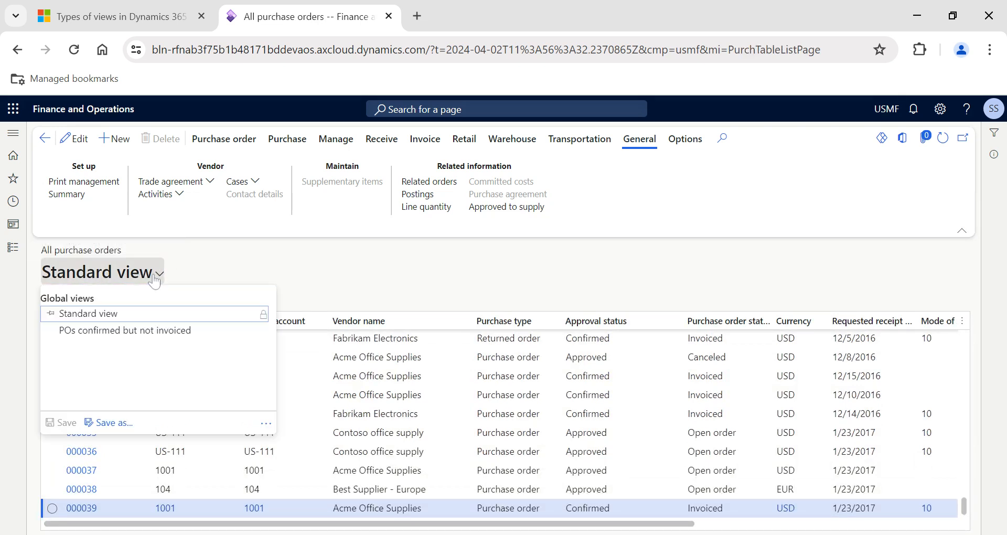
{"action": "left_click", "coordinate": [117, 334]}
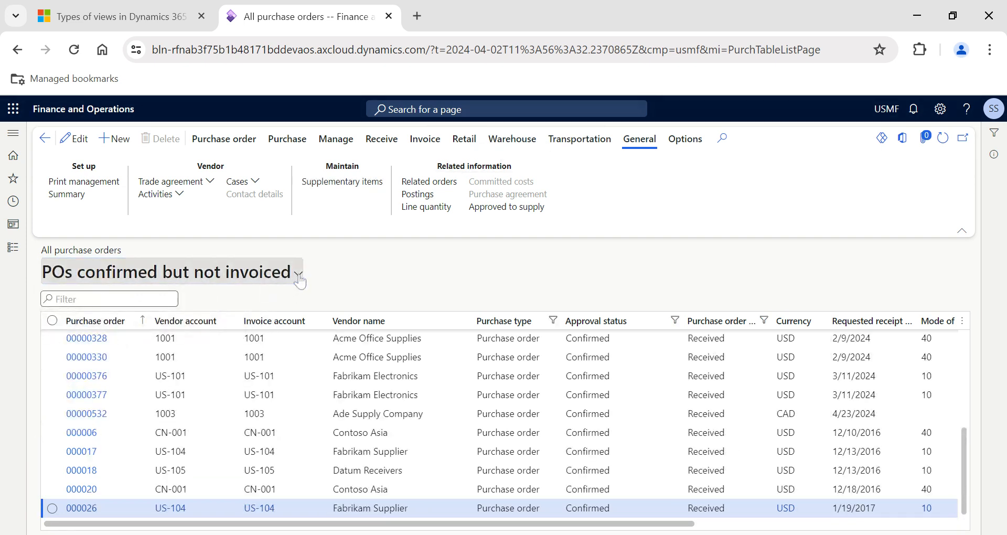
{"action": "left_click", "coordinate": [298, 275]}
{"action": "left_click", "coordinate": [266, 424]}
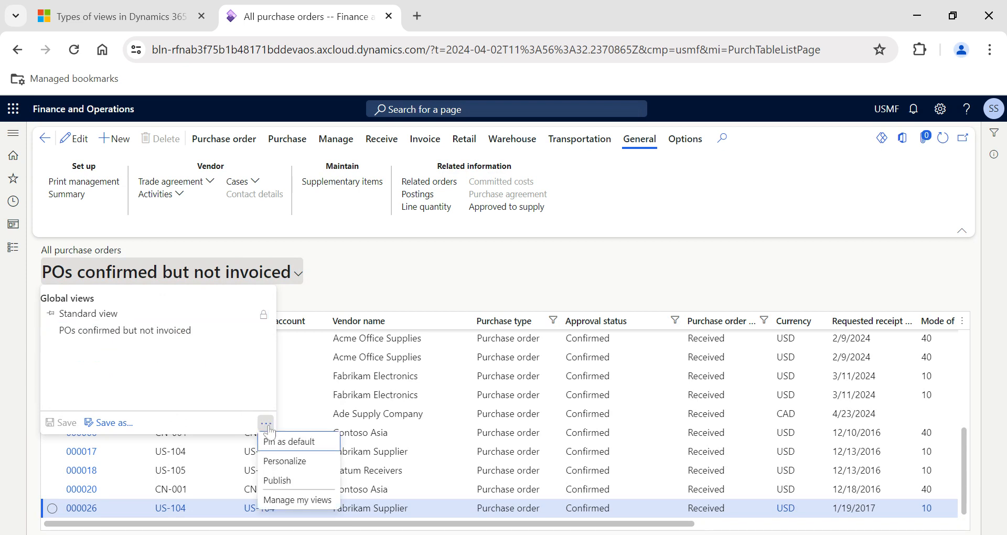
{"action": "left_click", "coordinate": [294, 446]}
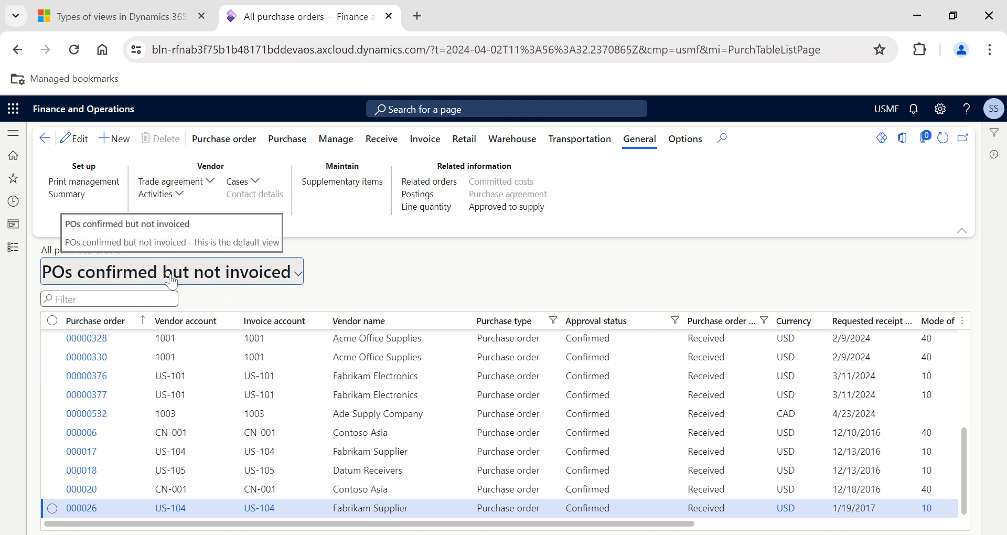
Visit the All vendors list, reopen All purchase orders, and check which view loads and is pinned as default.
{"action": "left_click", "coordinate": [13, 247]}
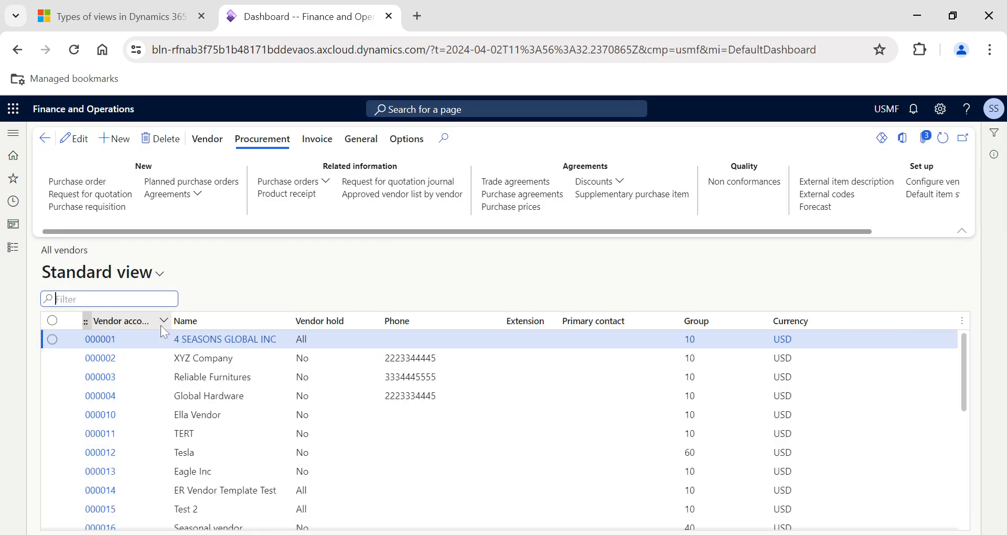
{"action": "left_click", "coordinate": [13, 247]}
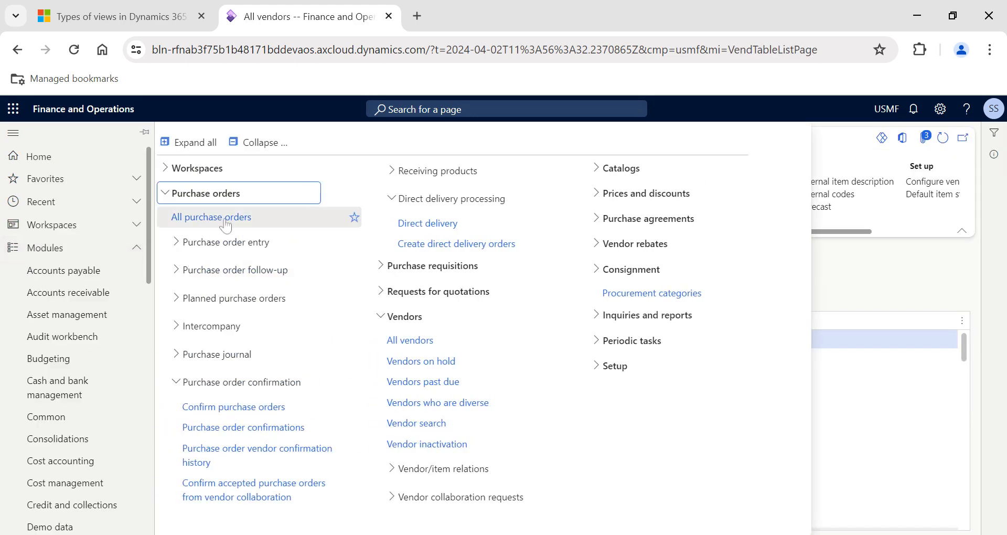
{"action": "left_click", "coordinate": [224, 219]}
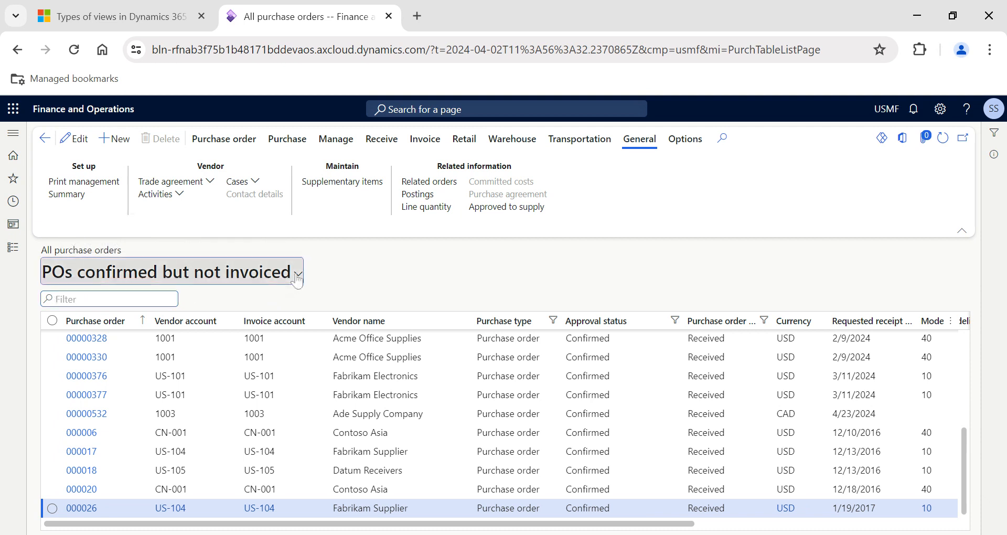
{"action": "left_click", "coordinate": [278, 273]}
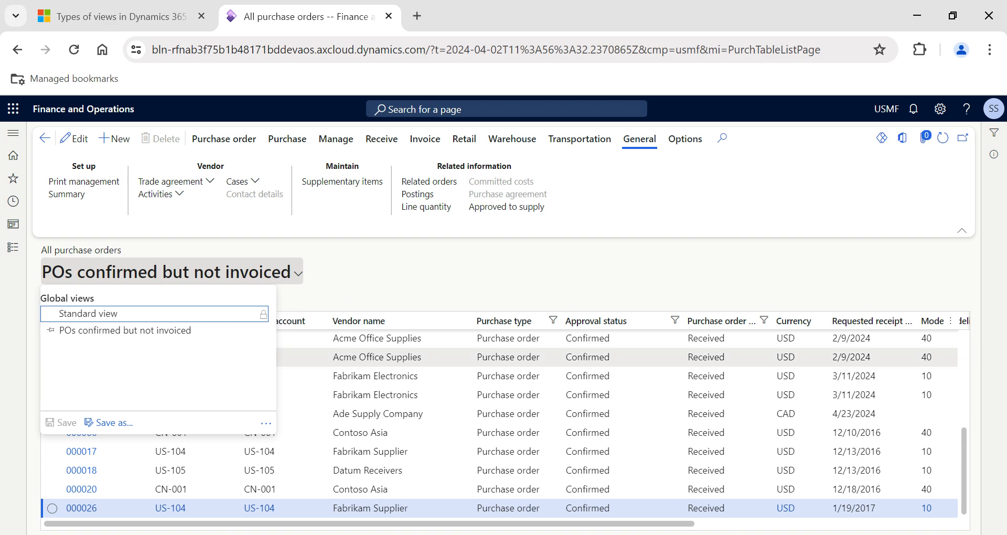
{"action": "left_click", "coordinate": [523, 379]}
Hide the Mode of delivery column in the purchase order list.
{"action": "scroll", "coordinate": [595, 384], "scroll_direction": "right", "scroll_amount": 8}
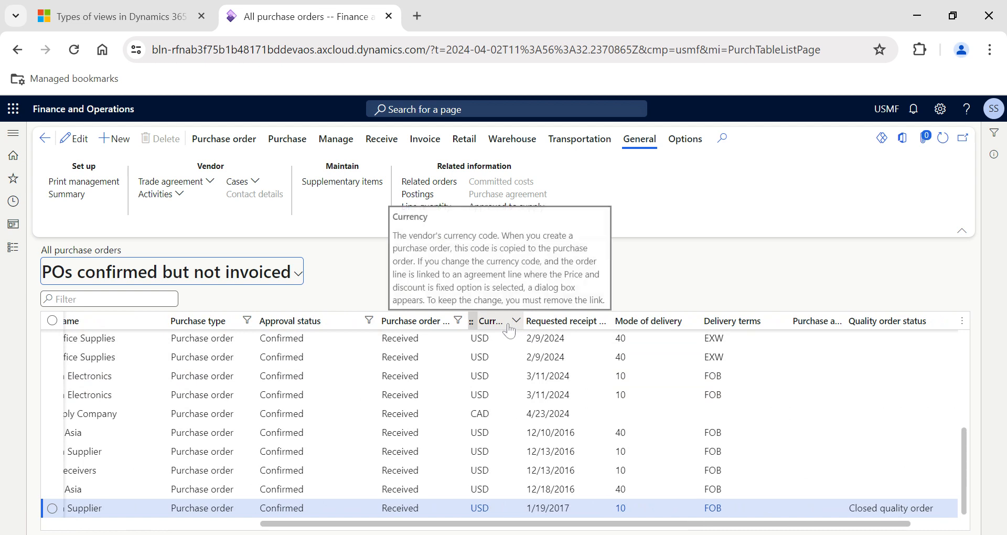
{"action": "right_click", "coordinate": [509, 327]}
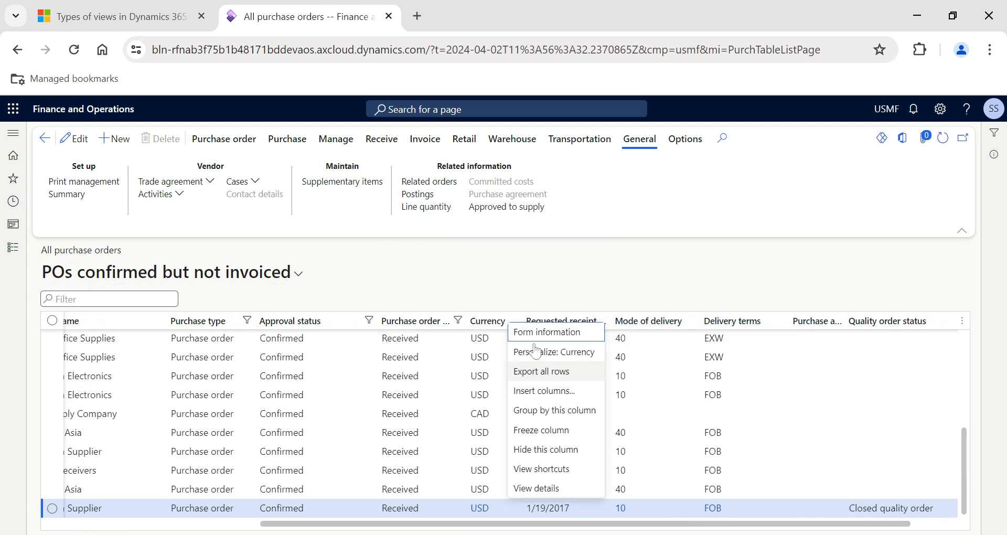
{"action": "key", "text": "Escape"}
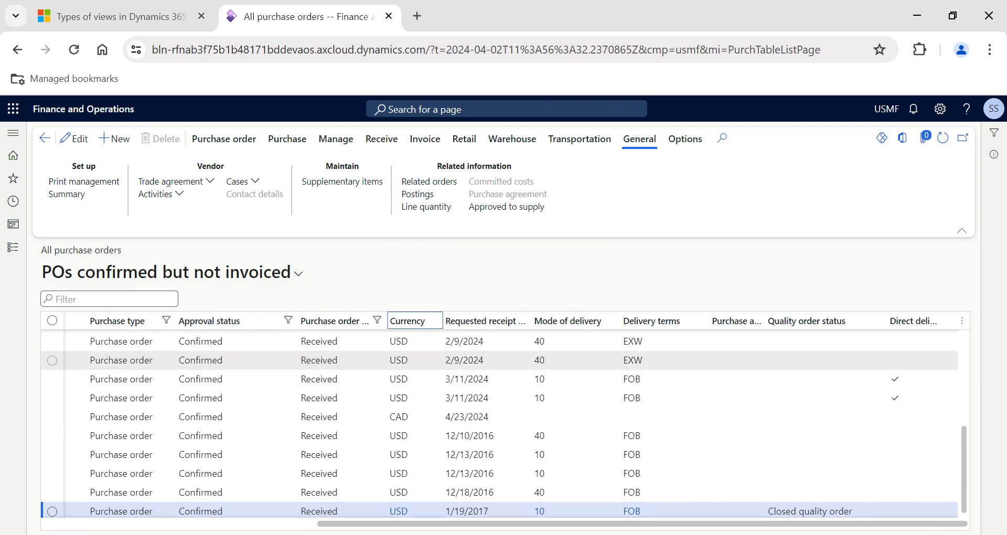
{"action": "right_click", "coordinate": [565, 333]}
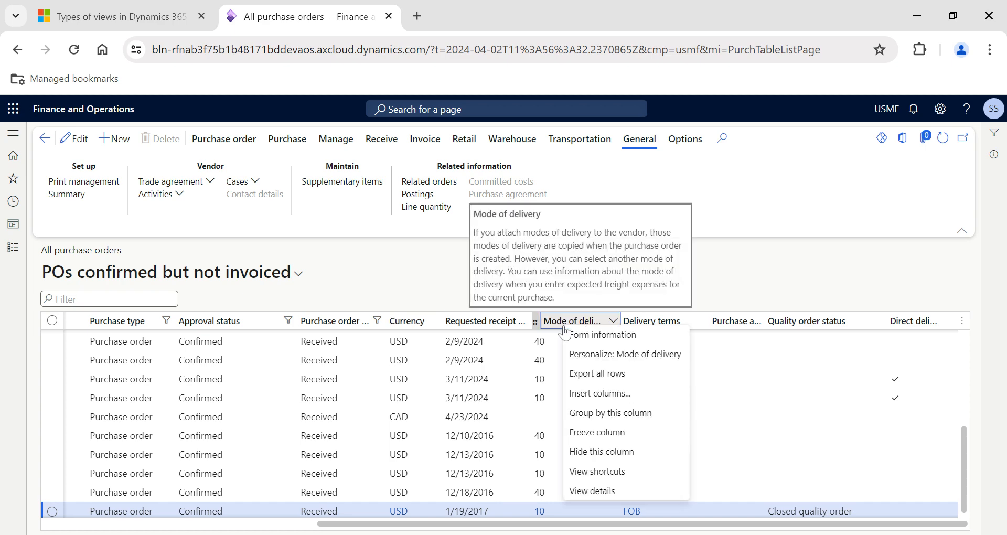
{"action": "left_click", "coordinate": [601, 451]}
Insert the Language field from the Purchase orders table as a new column in the list.
{"action": "scroll", "coordinate": [603, 398], "scroll_direction": "right", "scroll_amount": 5}
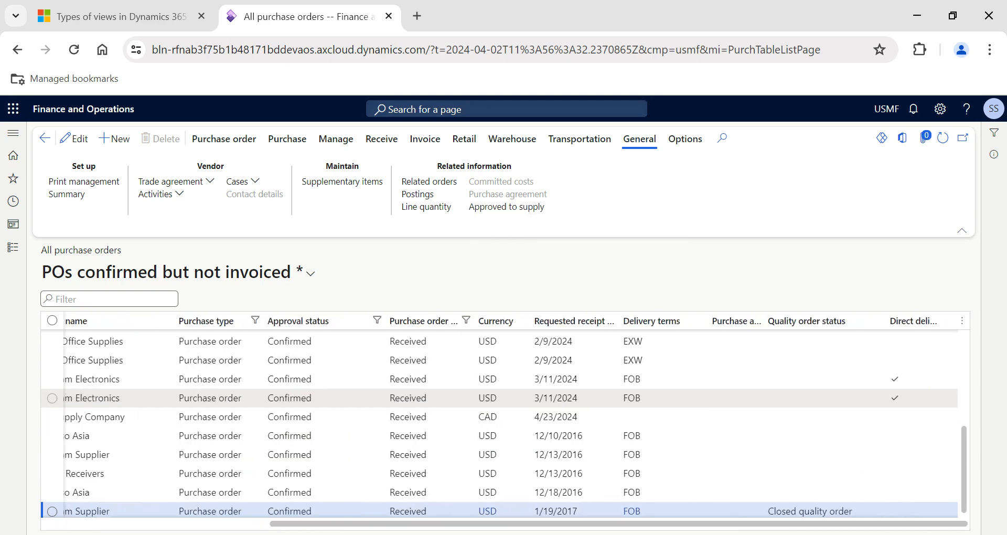
{"action": "left_click", "coordinate": [962, 325]}
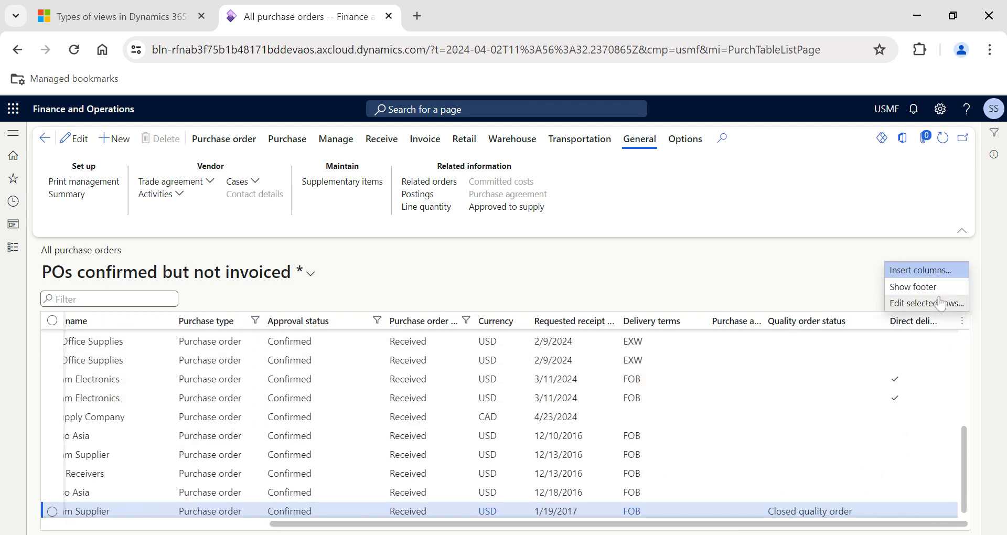
{"action": "left_click", "coordinate": [931, 274]}
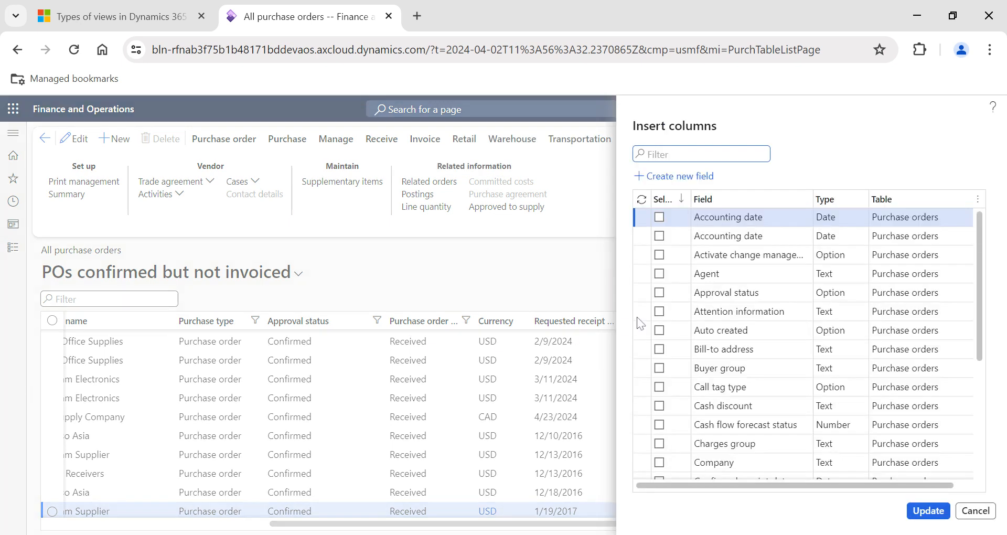
{"action": "scroll", "coordinate": [735, 386], "scroll_direction": "down", "scroll_amount": 3}
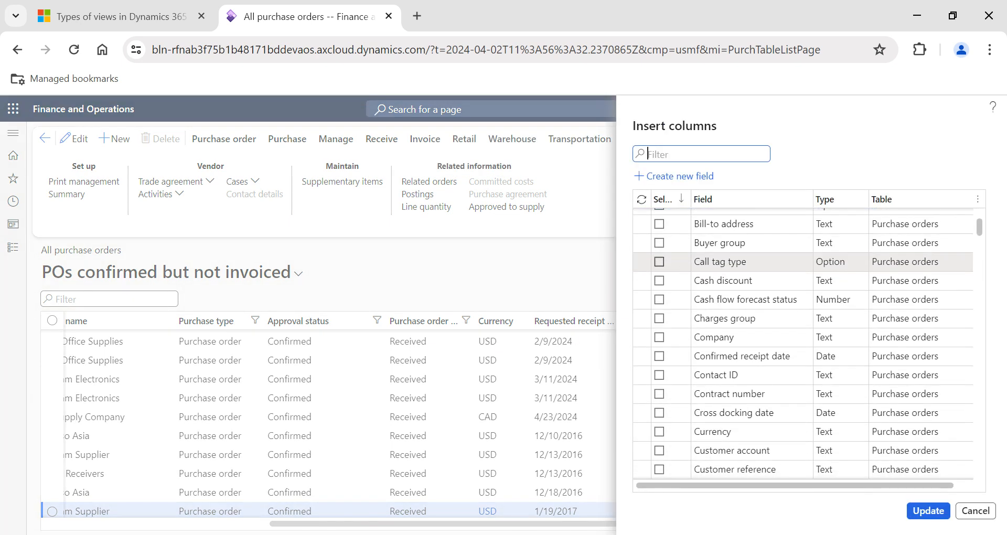
{"action": "scroll", "coordinate": [734, 367], "scroll_direction": "down", "scroll_amount": 1}
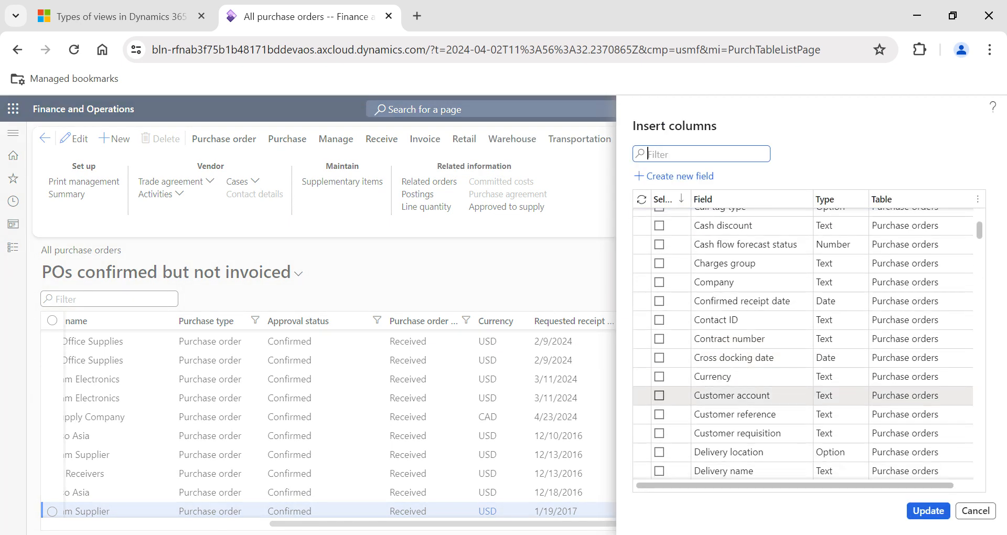
{"action": "scroll", "coordinate": [734, 386], "scroll_direction": "down", "scroll_amount": 3}
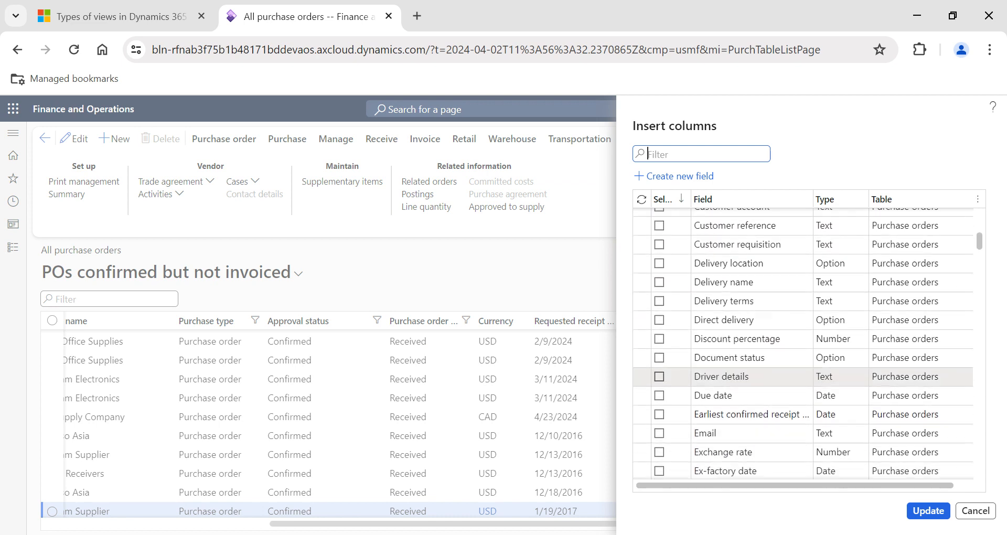
{"action": "scroll", "coordinate": [734, 382], "scroll_direction": "down", "scroll_amount": 4}
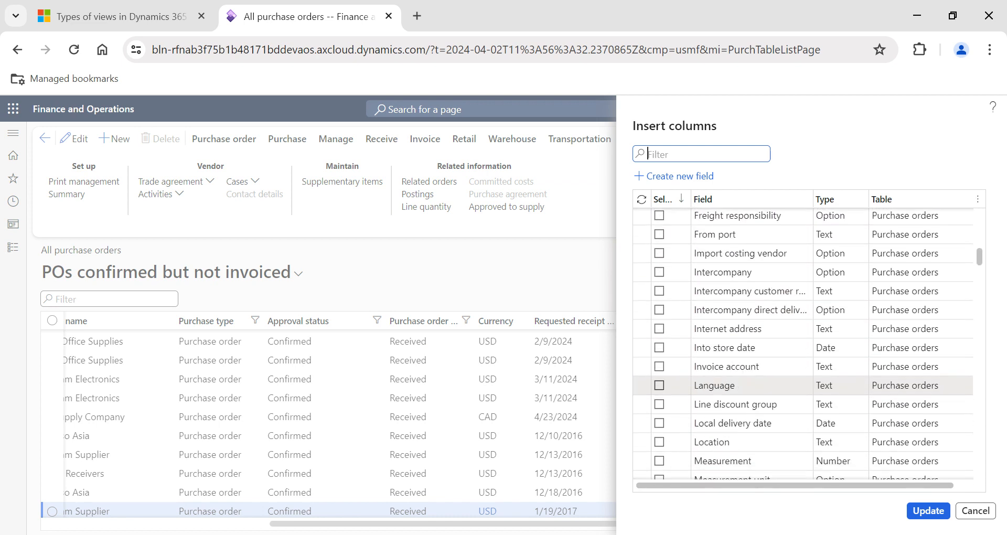
{"action": "scroll", "coordinate": [684, 377], "scroll_direction": "down", "scroll_amount": 1}
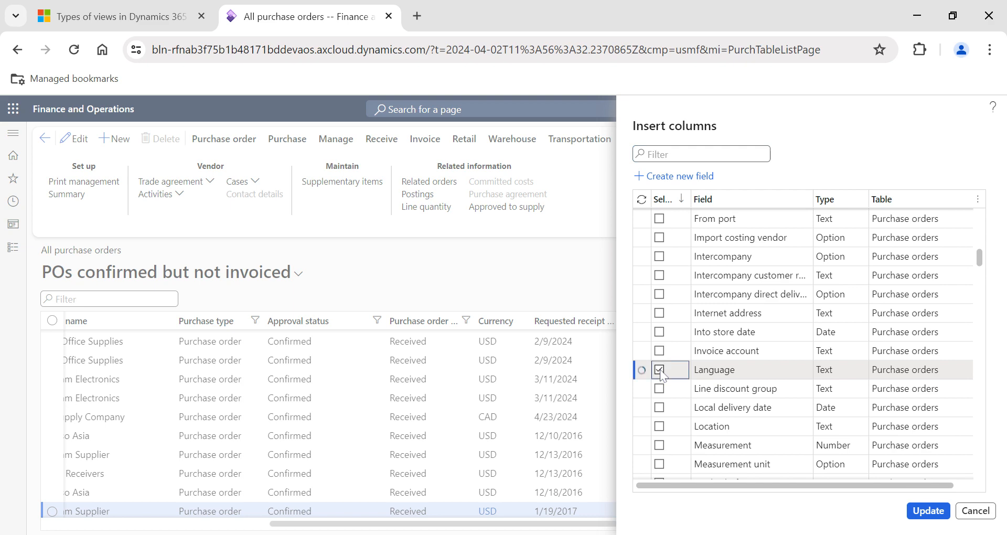
{"action": "left_click", "coordinate": [921, 517]}
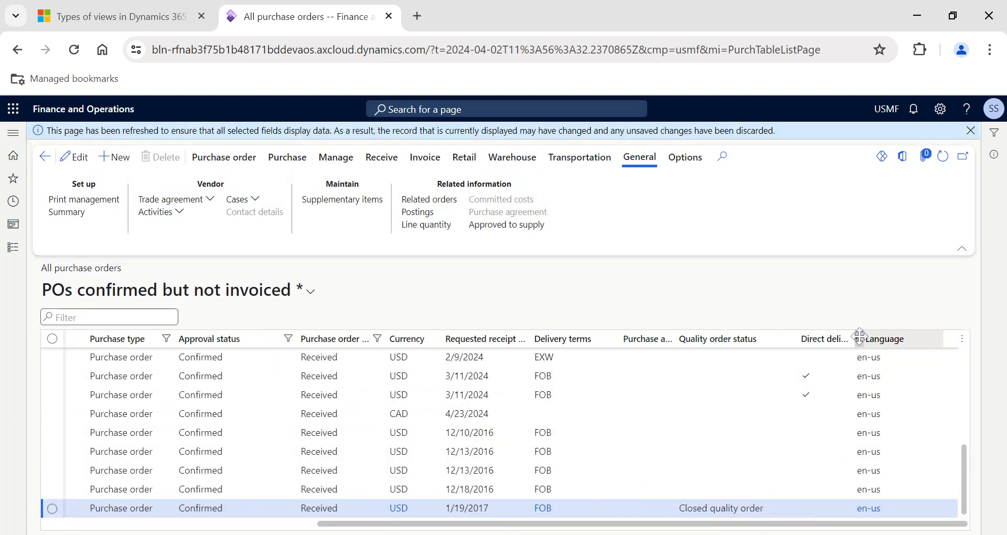
Move the Language column directly after Currency and save the changes to the current view.
{"action": "left_click_drag", "start_coordinate": [859, 337], "coordinate": [443, 339]}
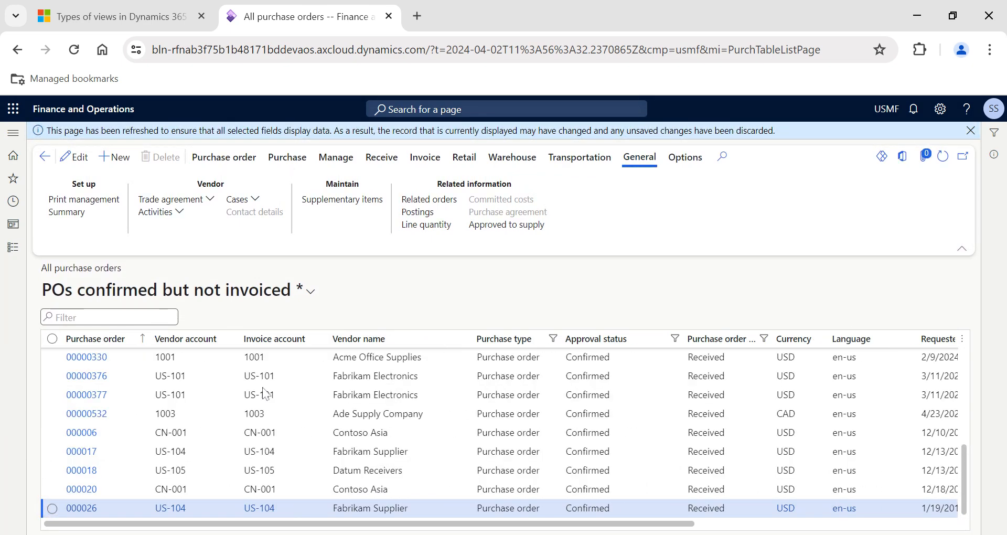
{"action": "left_click", "coordinate": [308, 303]}
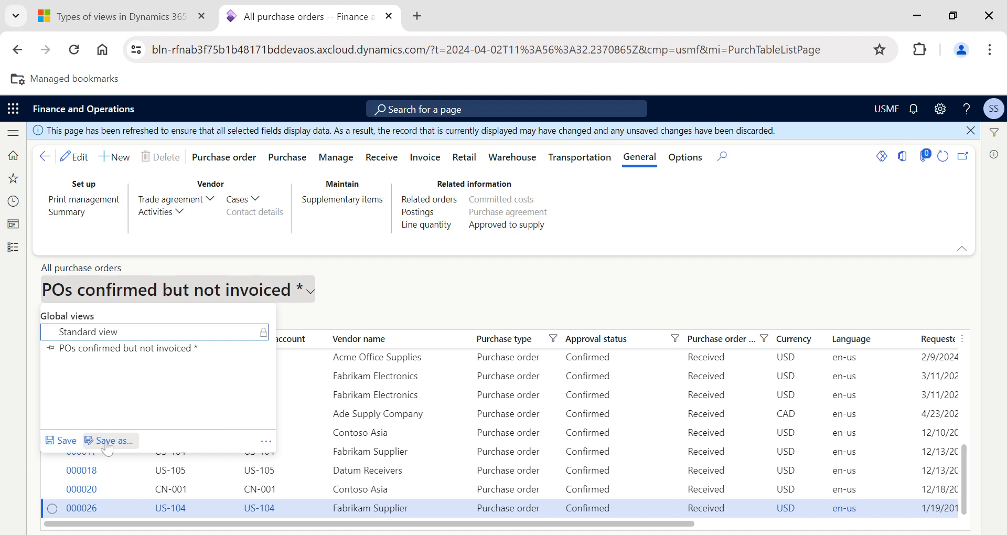
{"action": "left_click", "coordinate": [62, 440]}
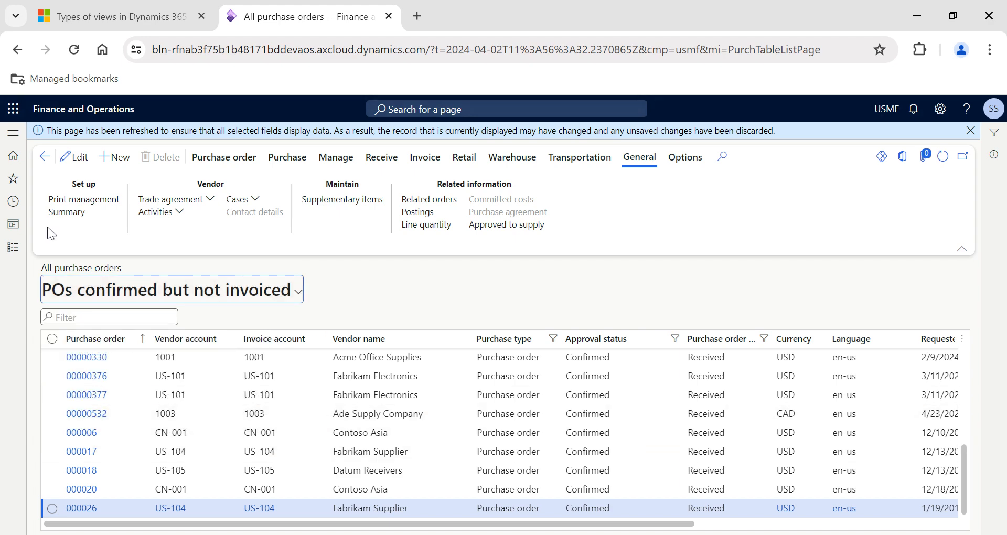
Visit the All vendors list, reopen All purchase orders, and check the columns of the saved default view.
{"action": "left_click", "coordinate": [13, 250]}
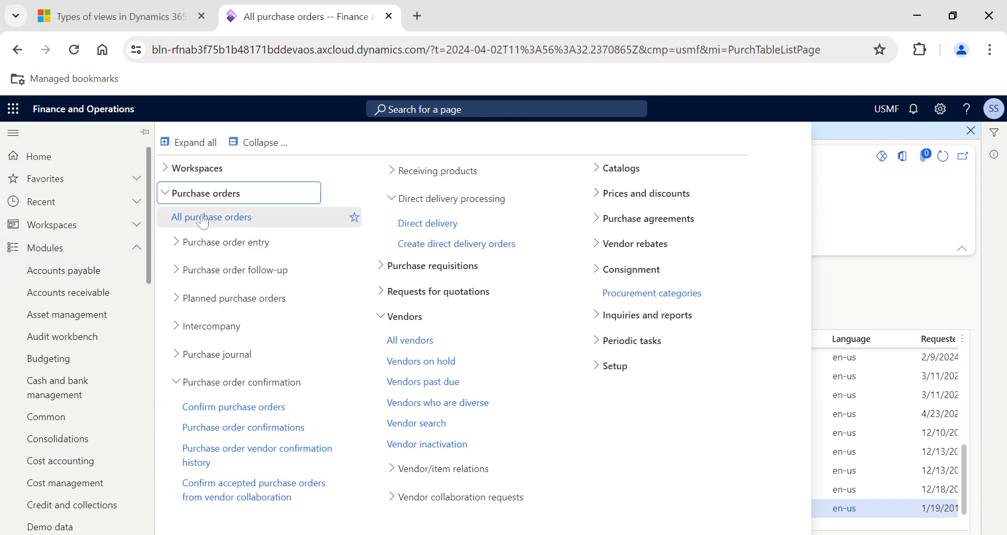
{"action": "left_click", "coordinate": [420, 340]}
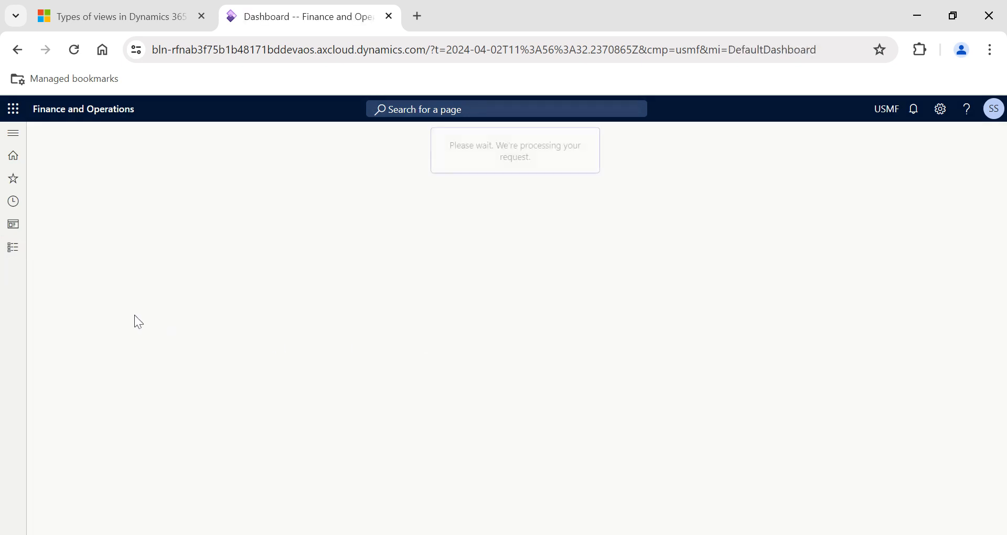
{"action": "left_click", "coordinate": [14, 251]}
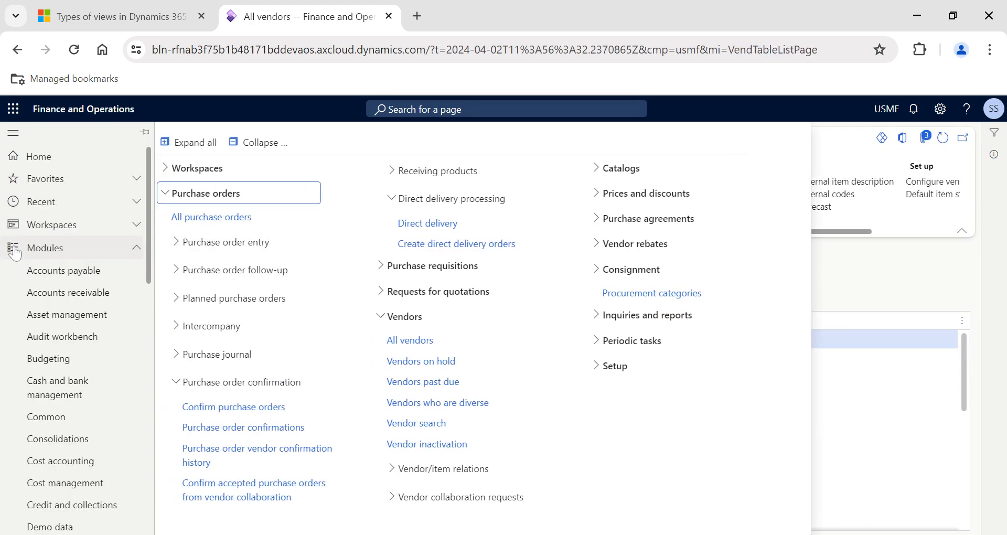
{"action": "left_click", "coordinate": [225, 218]}
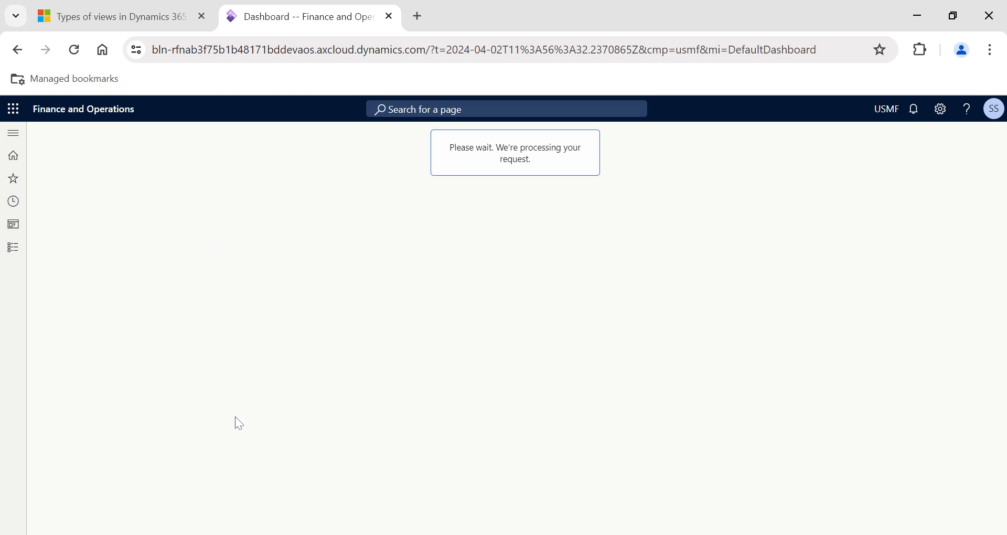
{"action": "scroll", "coordinate": [239, 422], "scroll_direction": "right", "scroll_amount": 2}
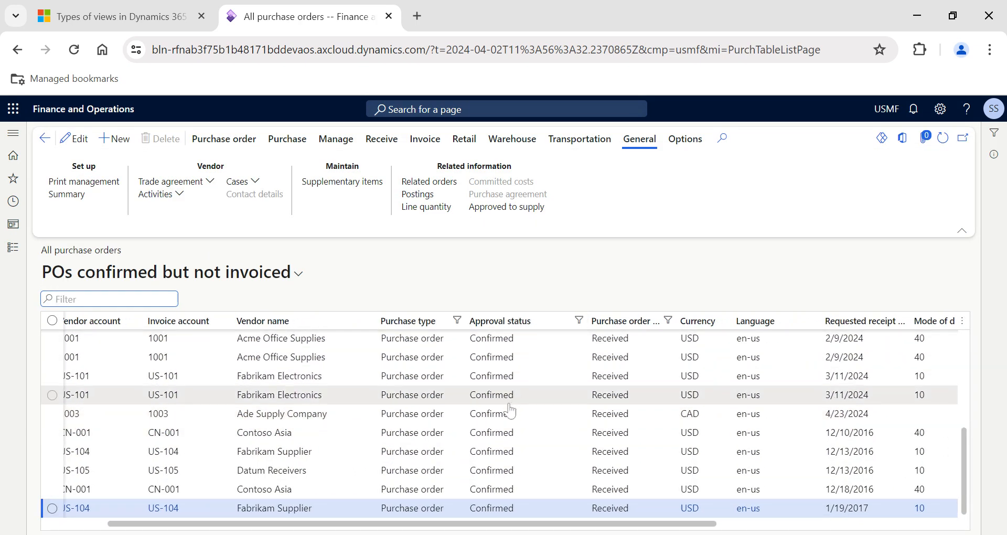
Switch the purchase order list to Standard view and back to POs confirmed but not invoiced, comparing the columns and filters of both views.
{"action": "scroll", "coordinate": [510, 410], "scroll_direction": "right", "scroll_amount": 5}
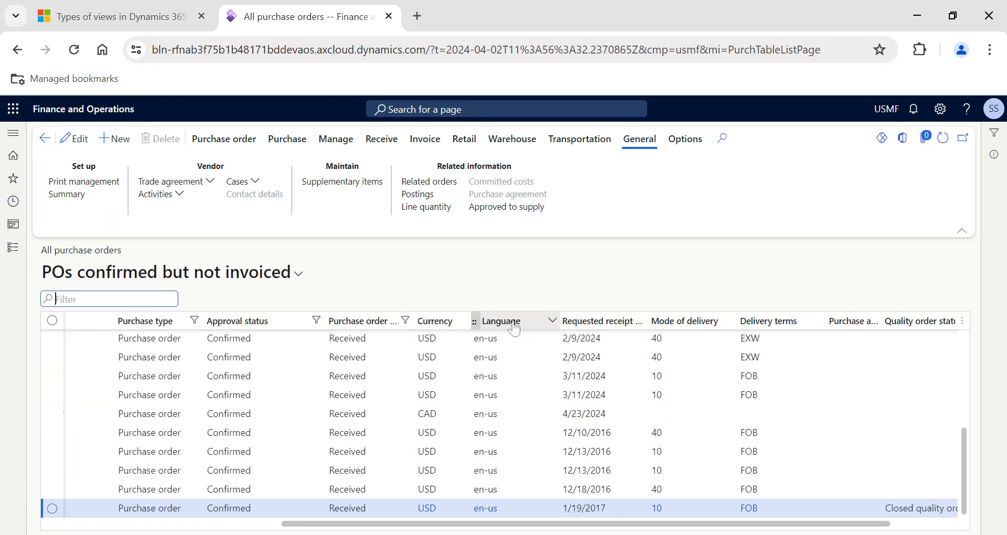
{"action": "left_click", "coordinate": [223, 283]}
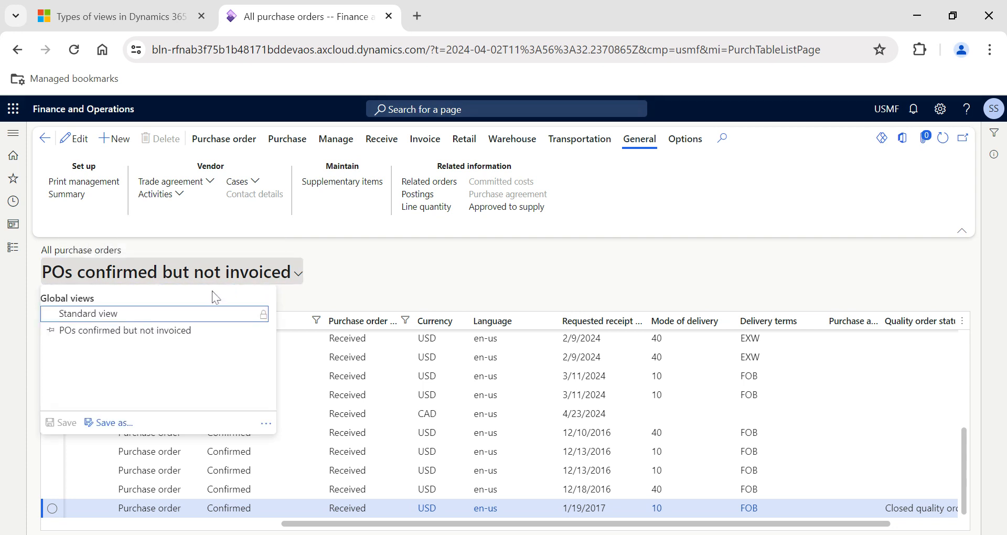
{"action": "left_click", "coordinate": [146, 315]}
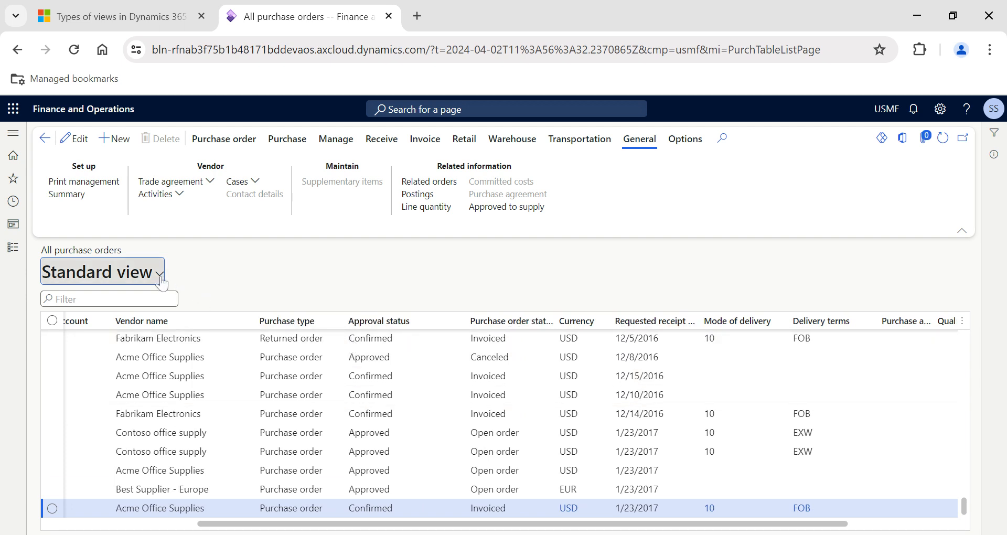
{"action": "left_click", "coordinate": [128, 273]}
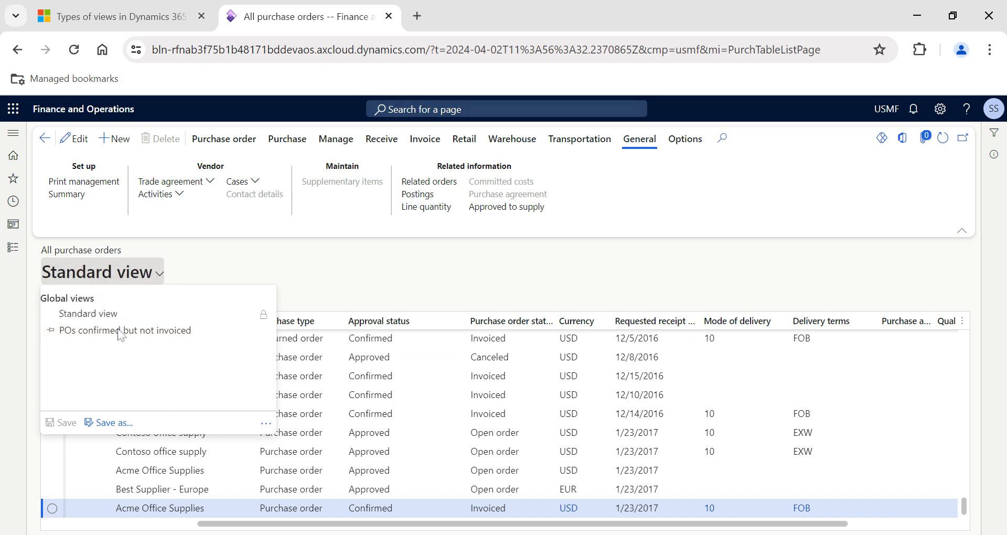
{"action": "left_click", "coordinate": [121, 330]}
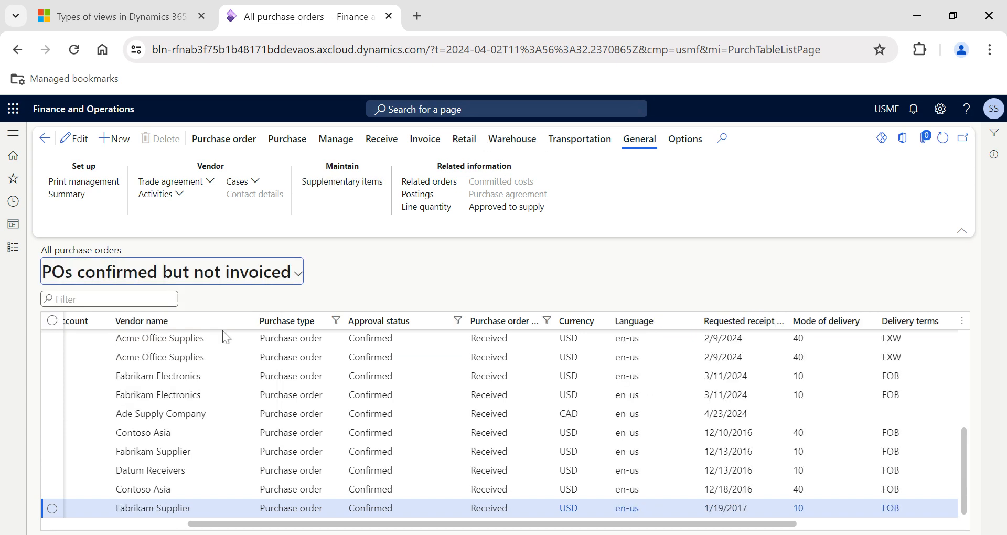
{"action": "scroll", "coordinate": [503, 414], "scroll_direction": "left", "scroll_amount": 4}
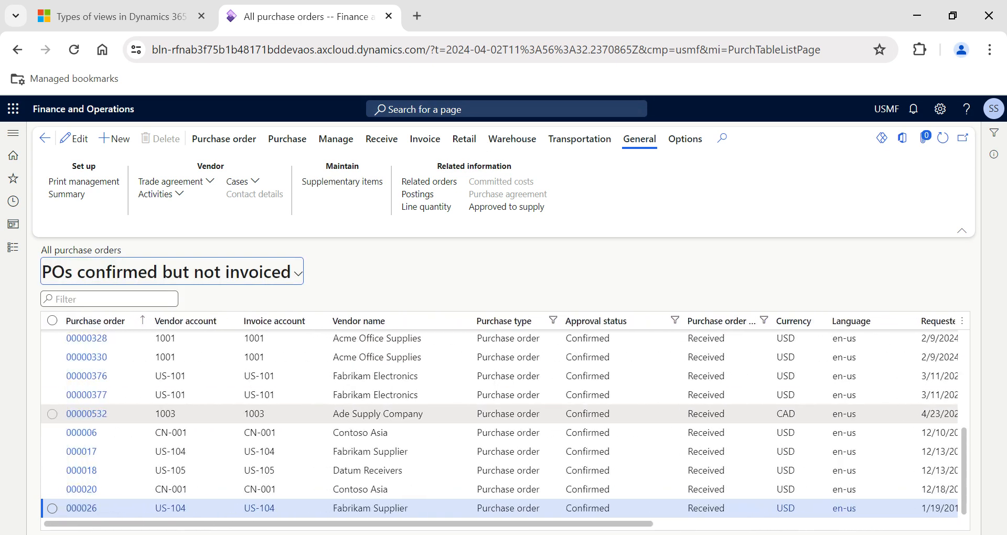
{"action": "scroll", "coordinate": [584, 431], "scroll_direction": "right", "scroll_amount": 5}
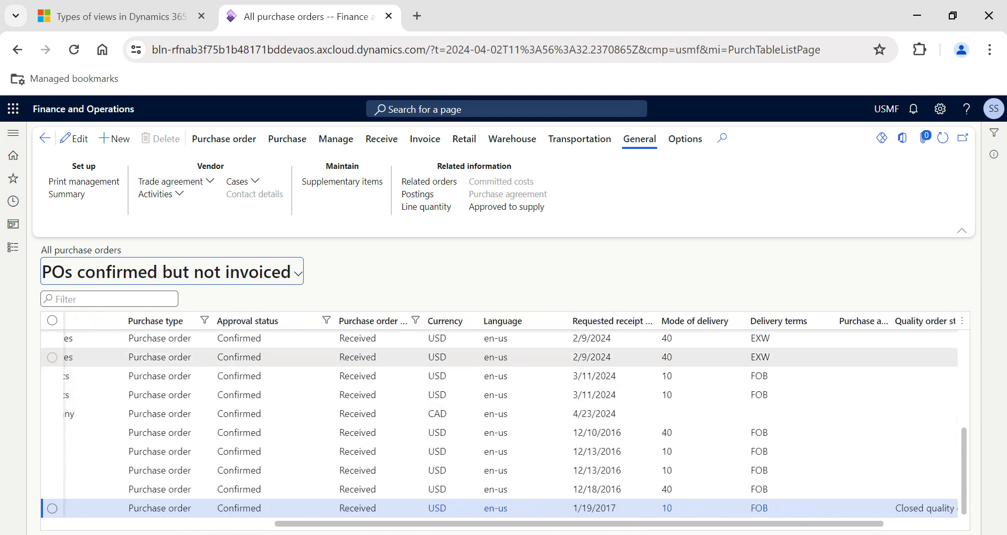
Review the POs confirmed but not invoiced personal view in Manage my views, and leave without changes.
{"action": "left_click", "coordinate": [299, 275]}
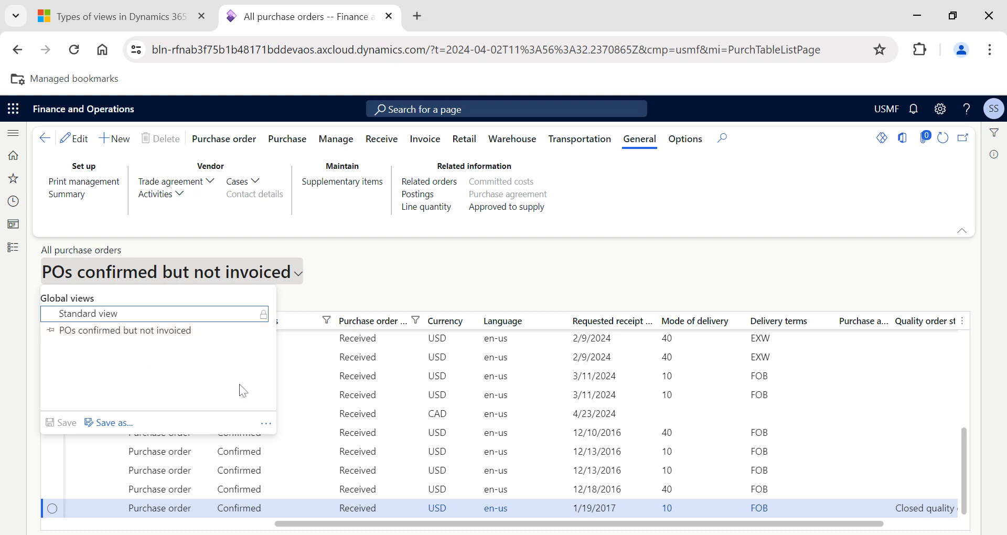
{"action": "left_click", "coordinate": [266, 424]}
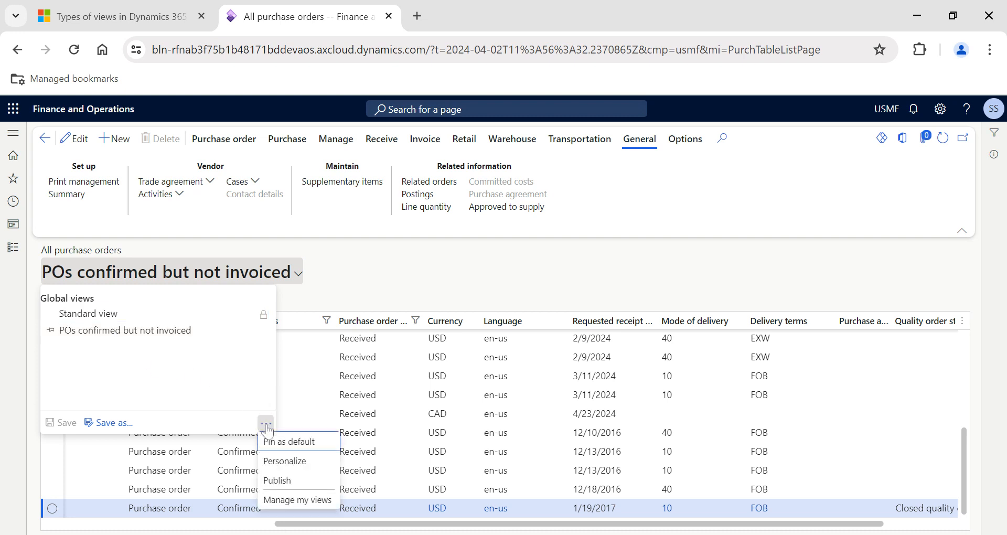
{"action": "left_click", "coordinate": [282, 502]}
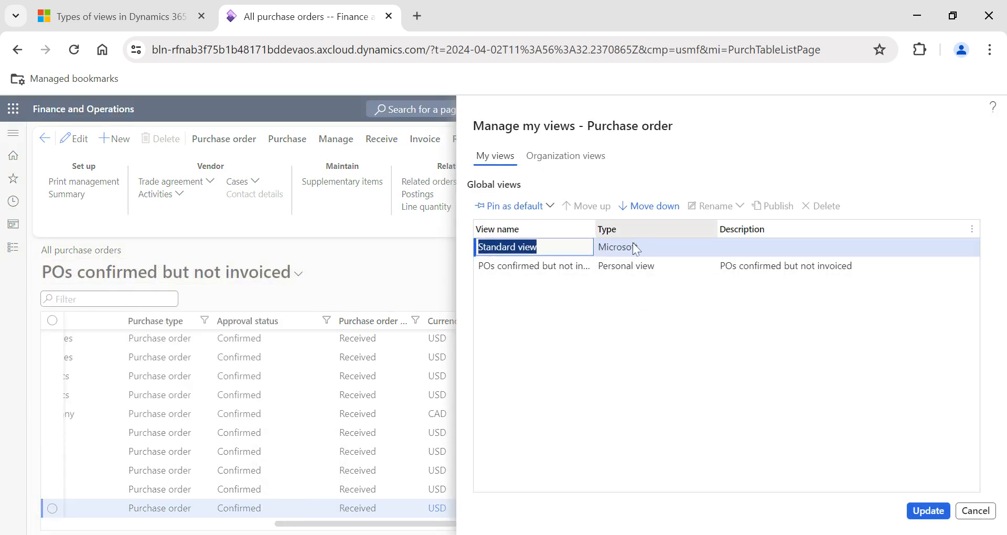
{"action": "left_click", "coordinate": [586, 267]}
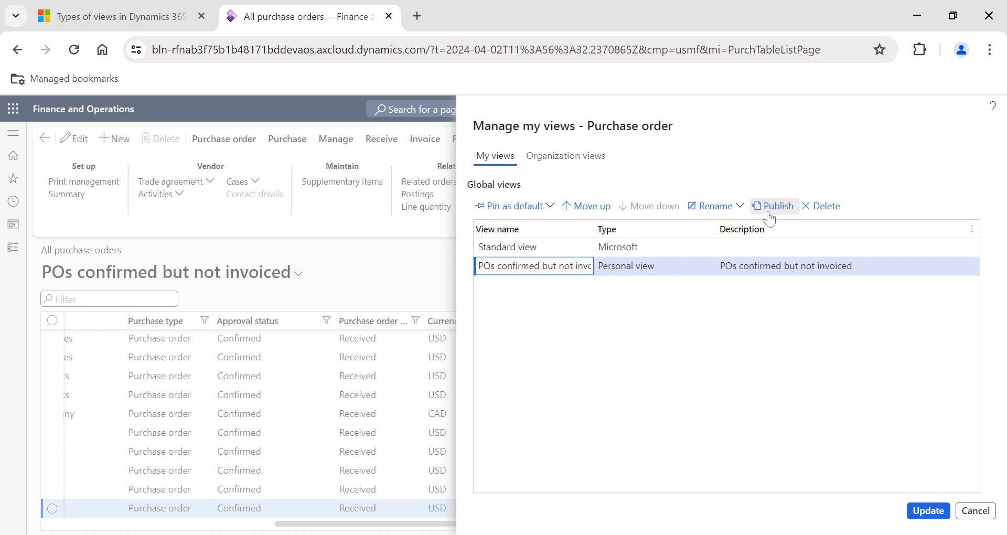
{"action": "left_click", "coordinate": [975, 511]}
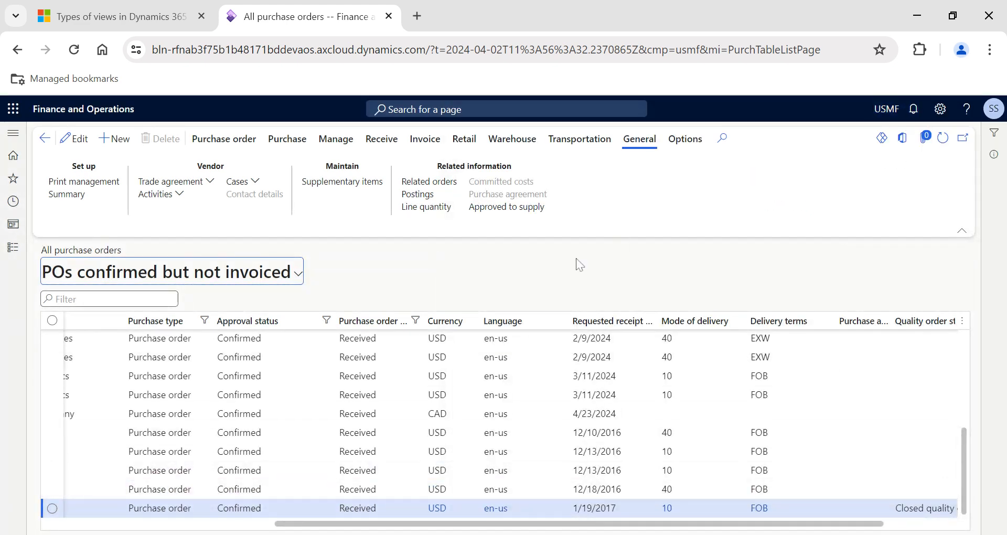
Change the company to DEMF, apply the POs confirmed but not invoiced view there, and check its columns and default view.
{"action": "left_click", "coordinate": [881, 118]}
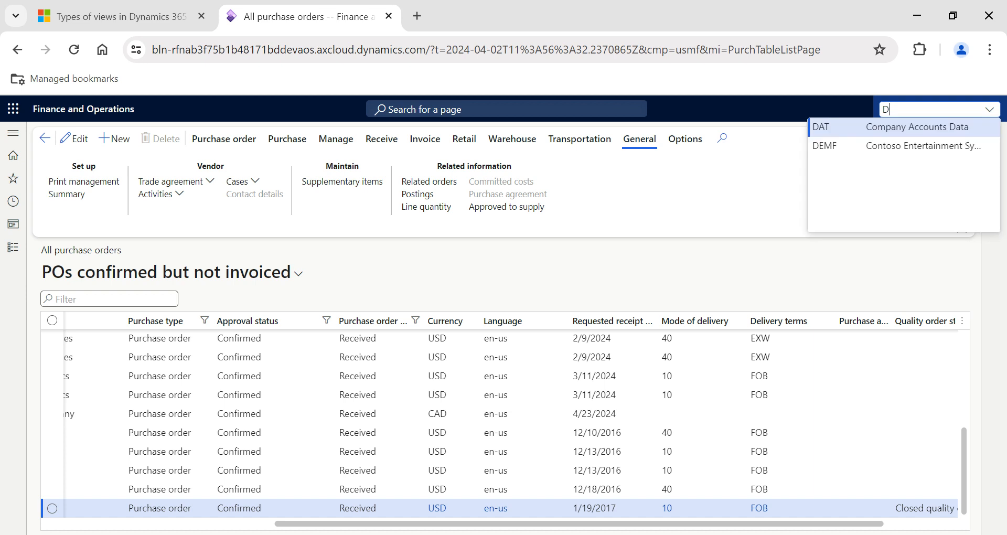
{"action": "key", "text": "Down"}
{"action": "key", "text": "Return"}
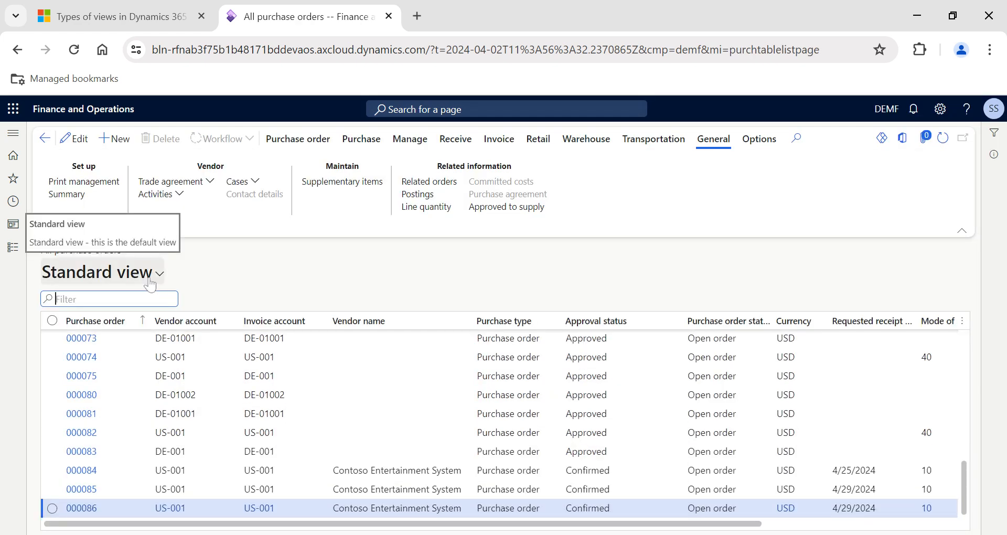
{"action": "left_click", "coordinate": [149, 278]}
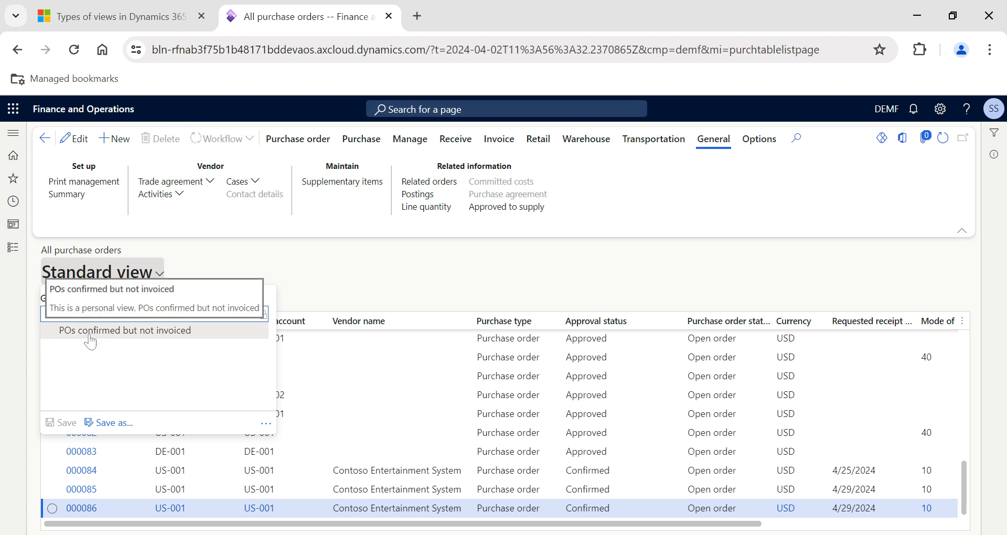
{"action": "left_click", "coordinate": [149, 333]}
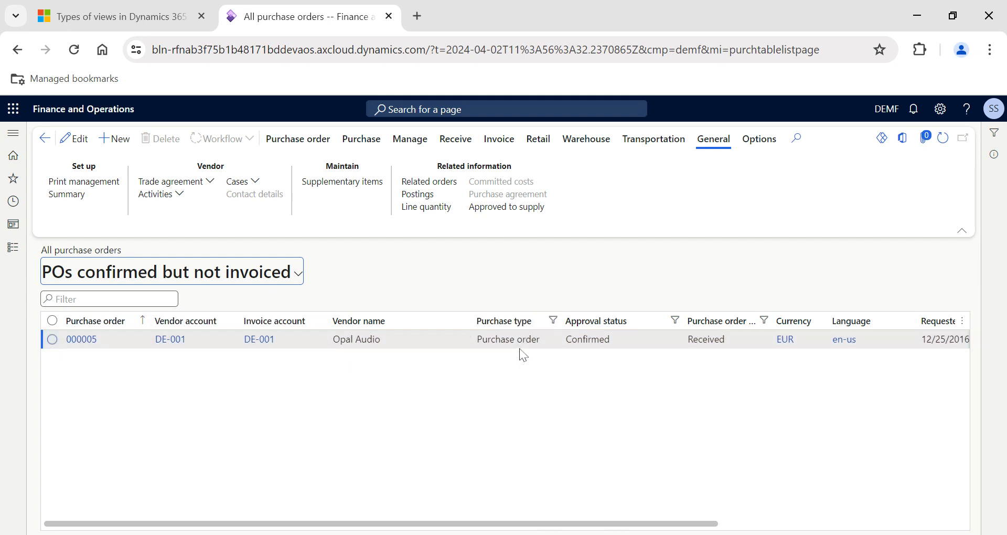
{"action": "scroll", "coordinate": [690, 371], "scroll_direction": "right", "scroll_amount": 2}
{"action": "scroll", "coordinate": [508, 391], "scroll_direction": "right", "scroll_amount": 3}
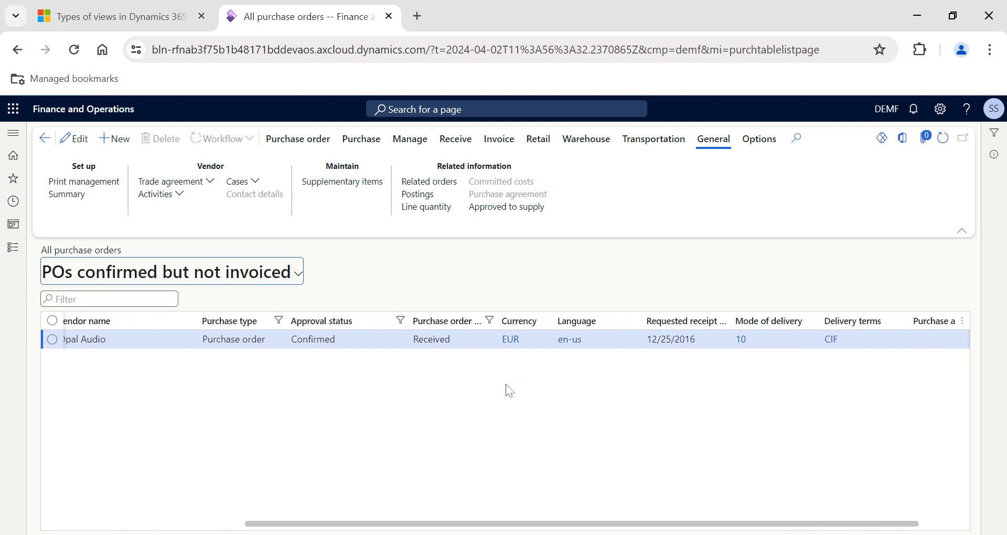
{"action": "scroll", "coordinate": [354, 401], "scroll_direction": "left", "scroll_amount": 5}
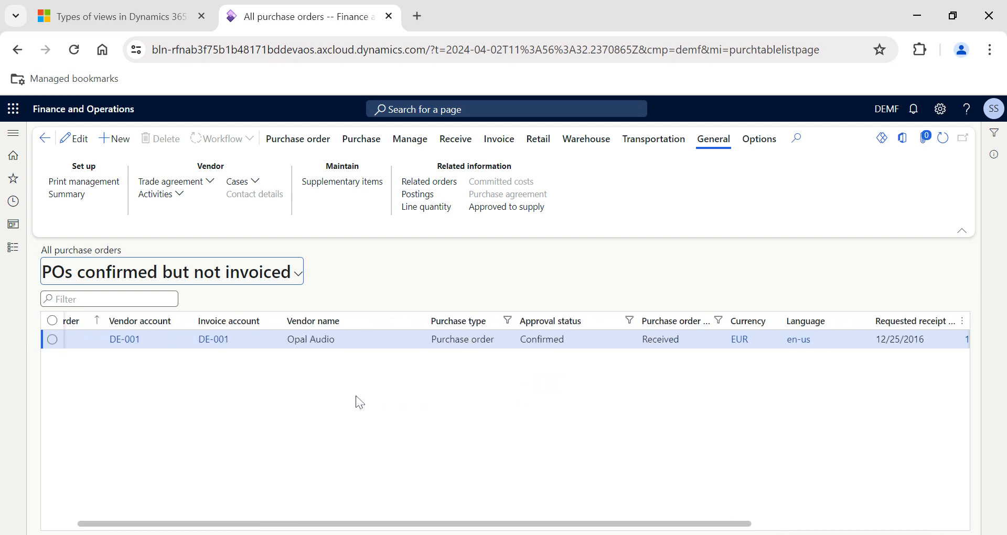
{"action": "left_click", "coordinate": [298, 274]}
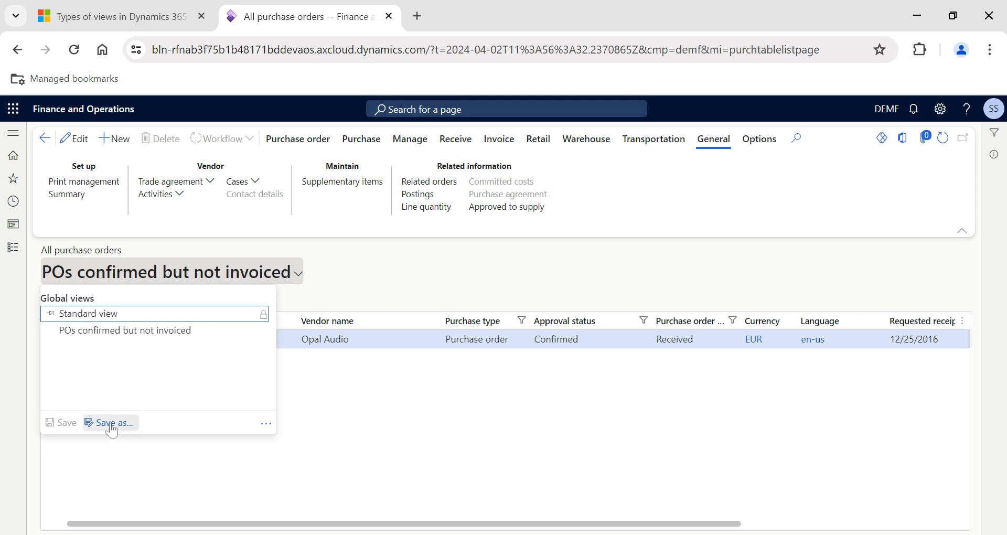
Switch the company back to USMF.
{"action": "left_click", "coordinate": [889, 116]}
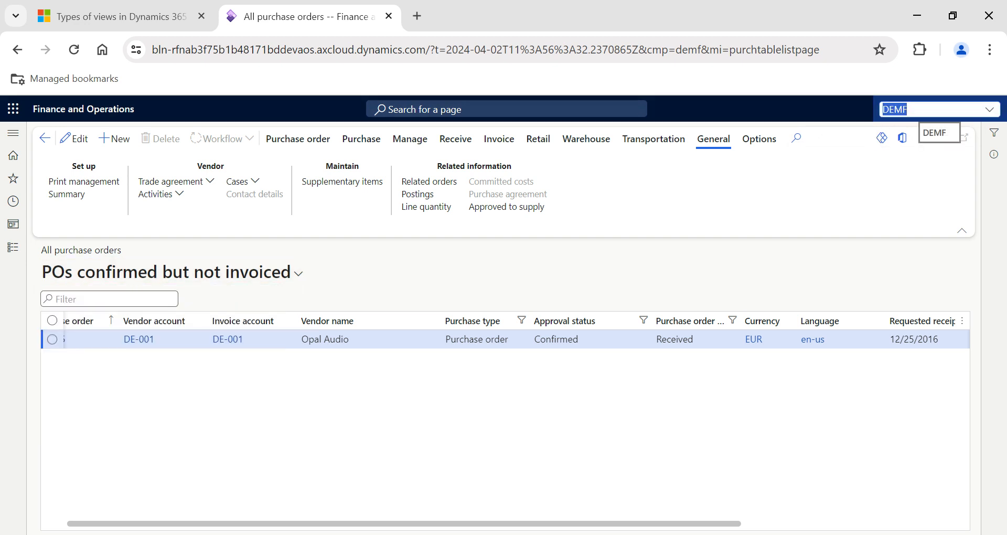
{"action": "type", "text": "USMF"}
{"action": "key", "text": "Return"}
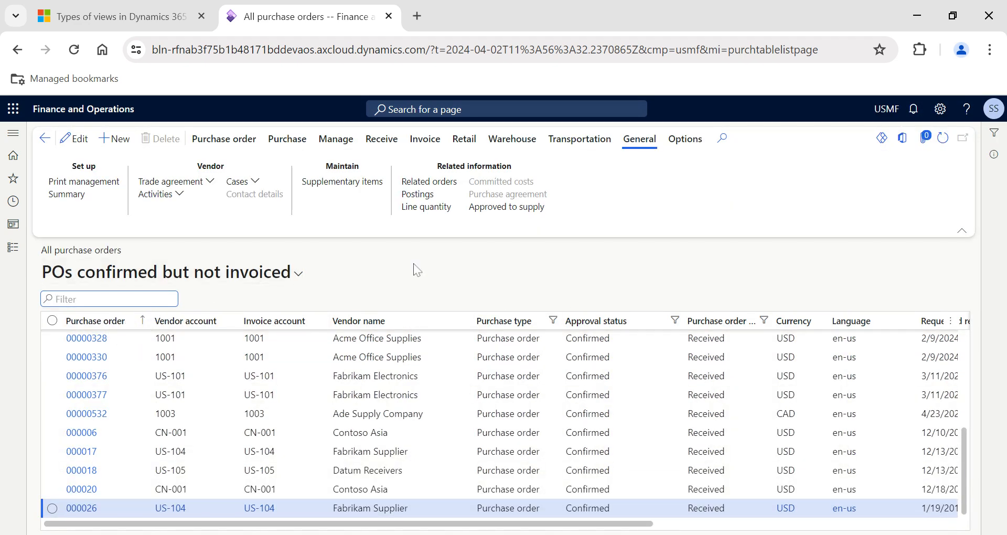
Check the organization views in Manage my views, and open the publishing options for the POs confirmed but not invoiced personal view.
{"action": "left_click", "coordinate": [291, 281]}
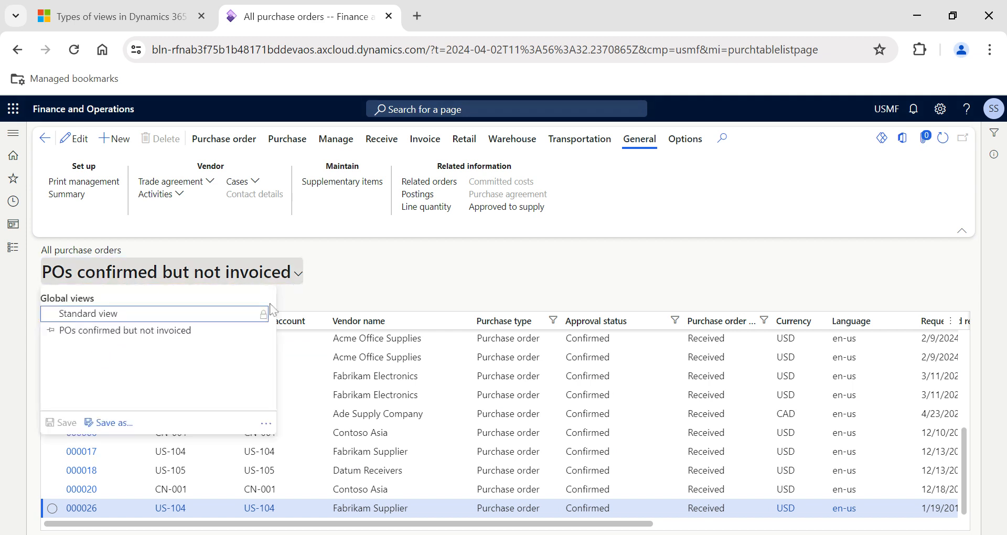
{"action": "left_click", "coordinate": [155, 344]}
{"action": "left_click", "coordinate": [290, 283]}
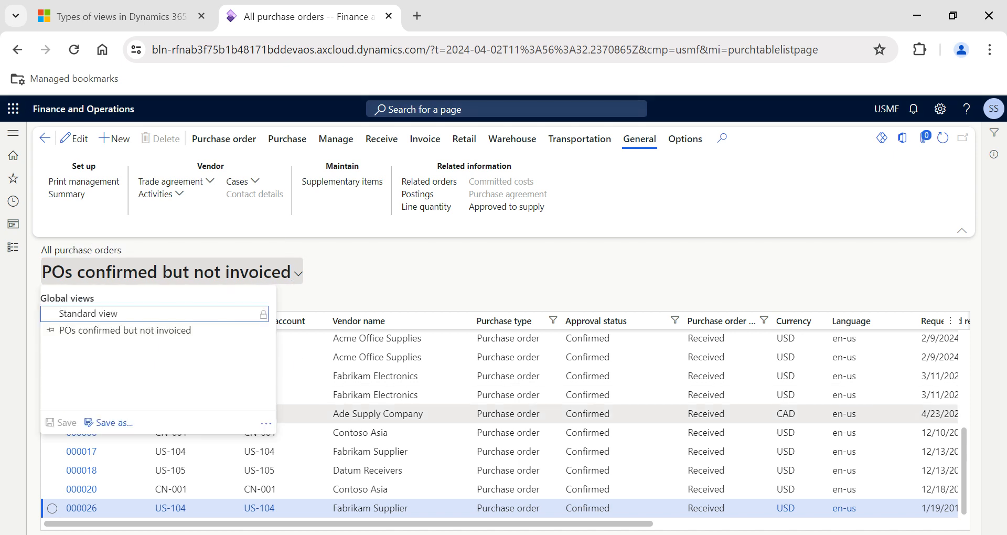
{"action": "left_click", "coordinate": [266, 423]}
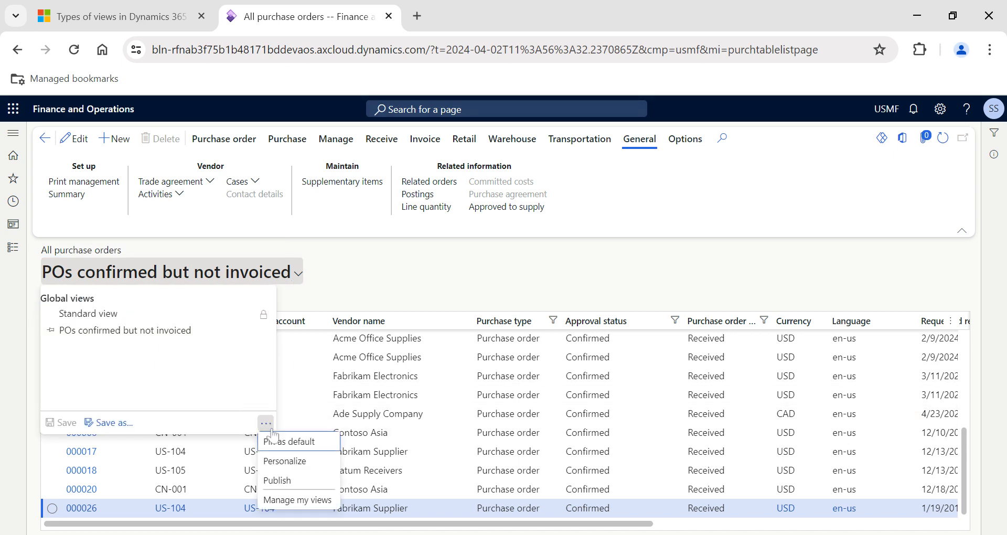
{"action": "left_click", "coordinate": [281, 495]}
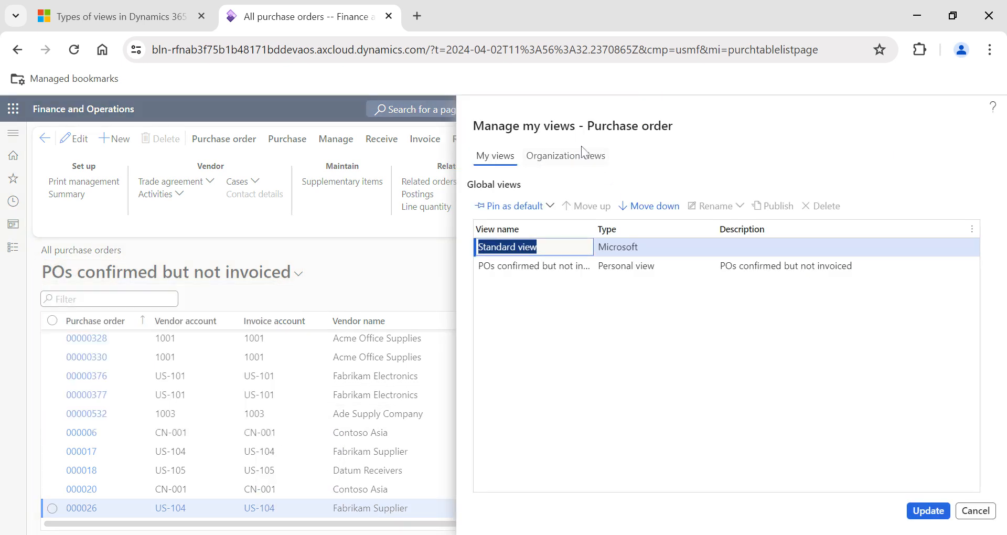
{"action": "left_click", "coordinate": [576, 158]}
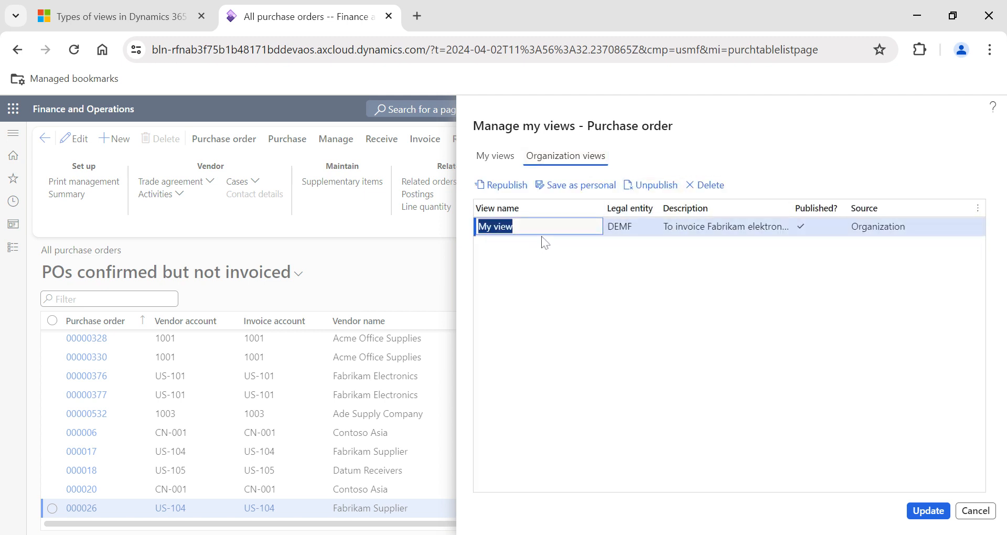
{"action": "left_click", "coordinate": [497, 157]}
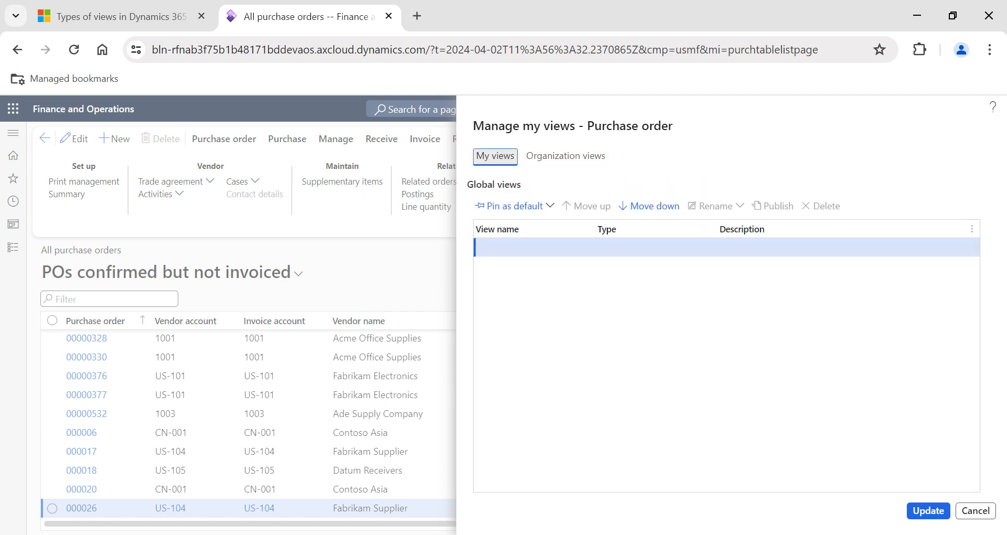
{"action": "left_click", "coordinate": [656, 266]}
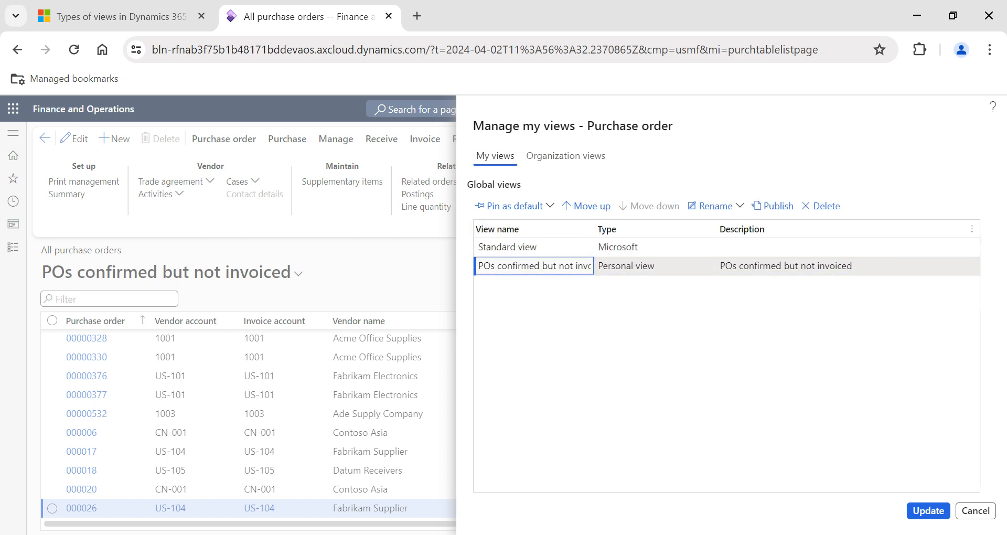
{"action": "left_click", "coordinate": [772, 207]}
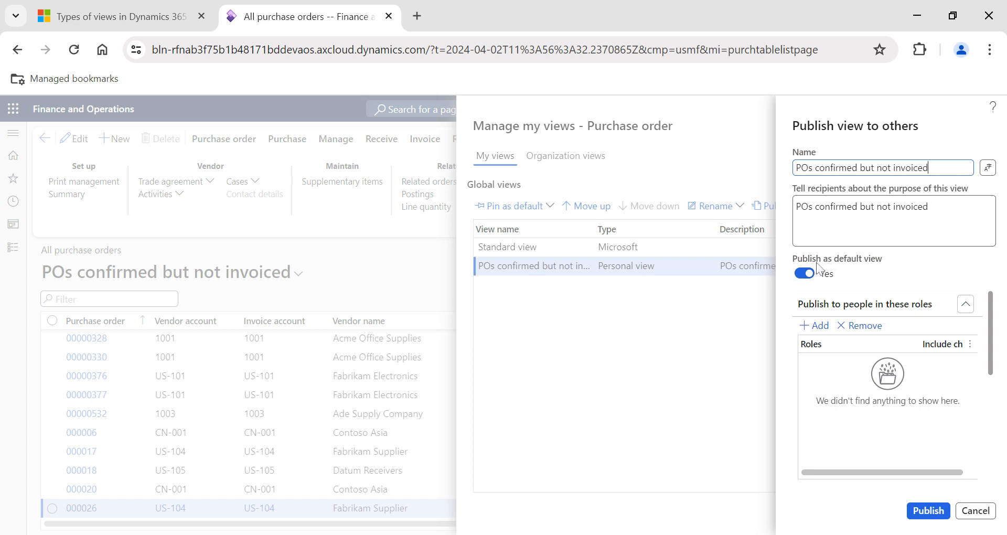
Add a role row to the publishing options, browse the available security roles, and cancel without publishing the view.
{"action": "left_click", "coordinate": [812, 326]}
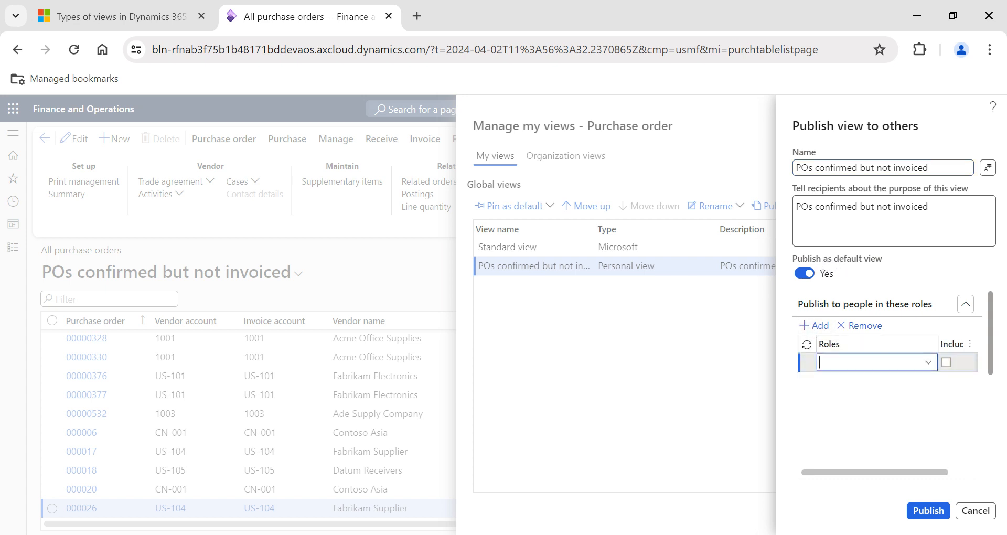
{"action": "left_click", "coordinate": [929, 363]}
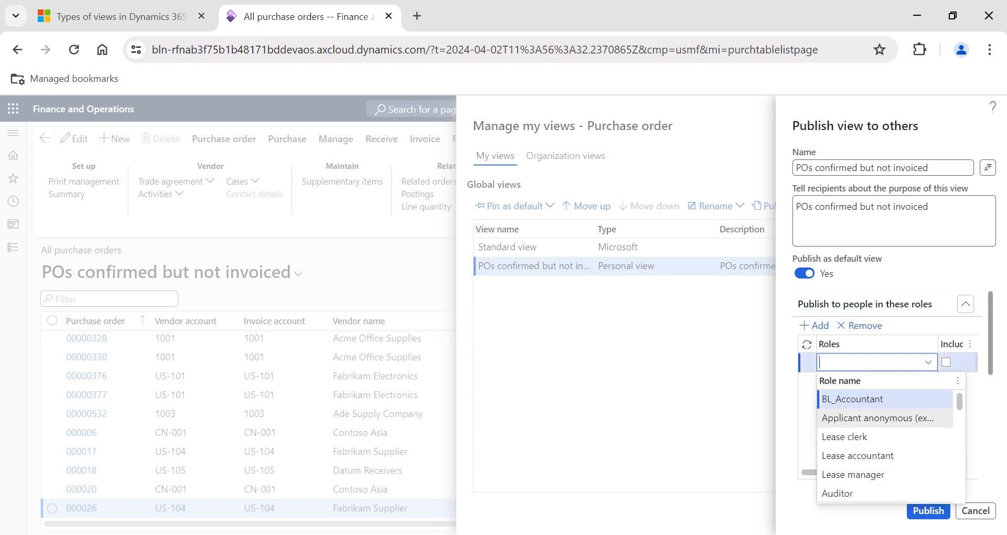
{"action": "scroll", "coordinate": [881, 427], "scroll_direction": "down", "scroll_amount": 2}
{"action": "scroll", "coordinate": [886, 440], "scroll_direction": "down", "scroll_amount": 2}
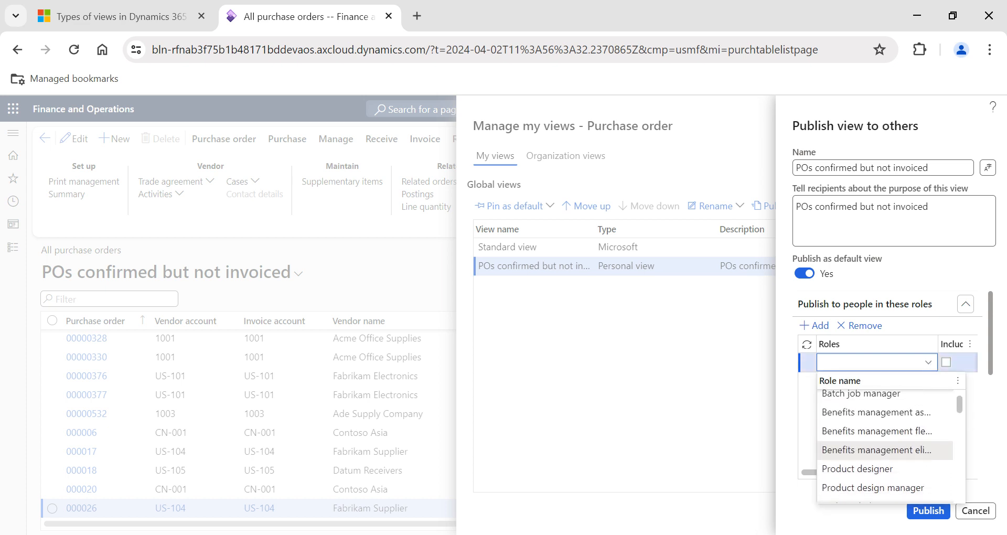
{"action": "scroll", "coordinate": [851, 457], "scroll_direction": "down", "scroll_amount": 4}
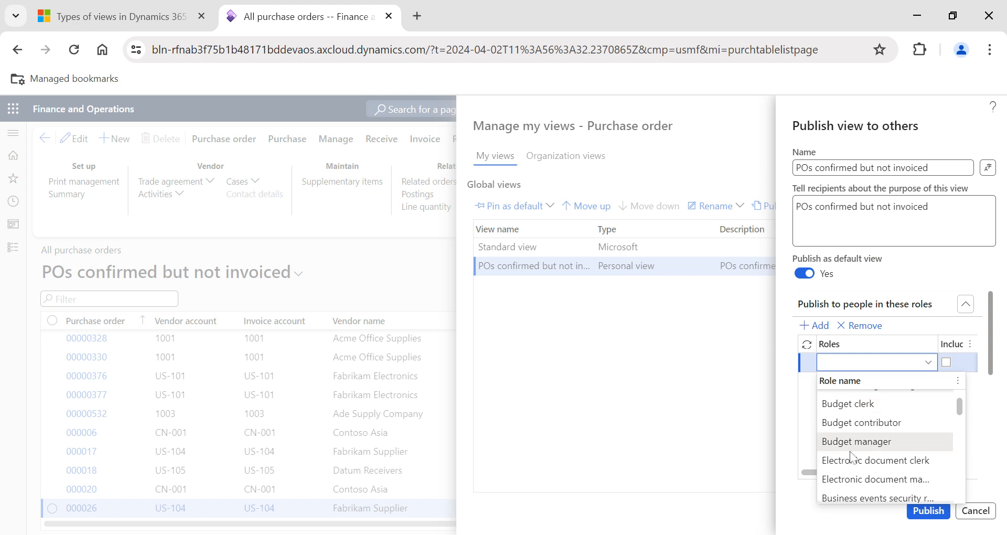
{"action": "scroll", "coordinate": [851, 458], "scroll_direction": "down", "scroll_amount": 6}
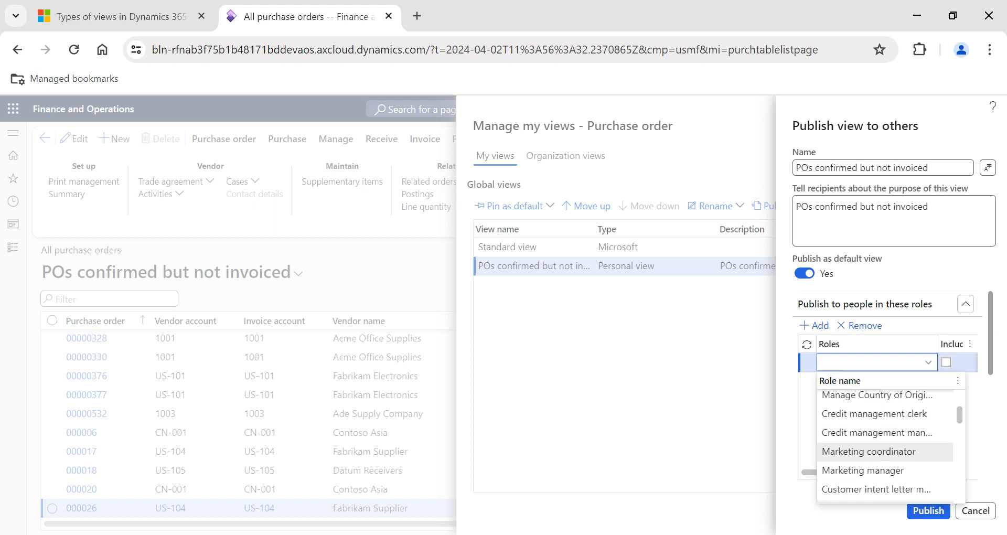
{"action": "scroll", "coordinate": [870, 462], "scroll_direction": "down", "scroll_amount": 8}
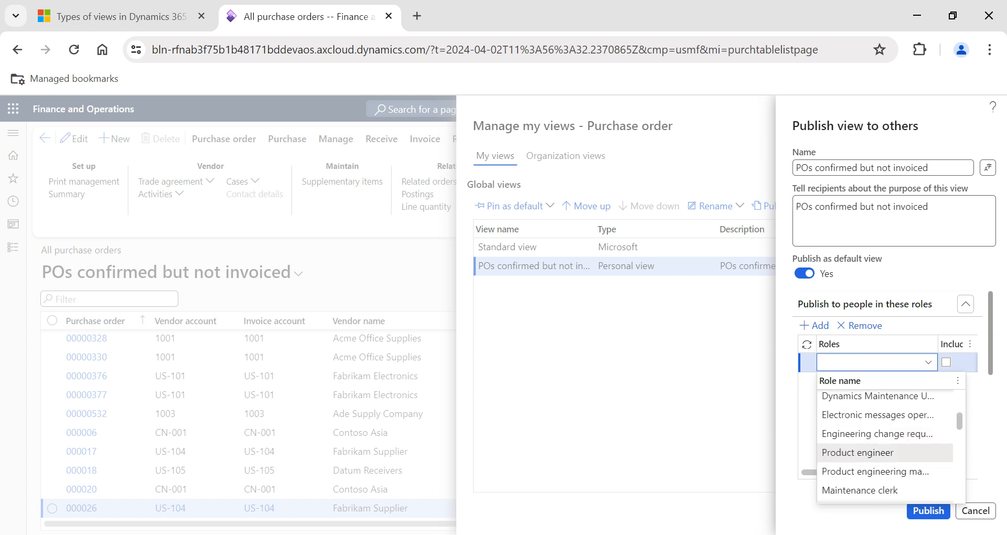
{"action": "scroll", "coordinate": [870, 452], "scroll_direction": "down", "scroll_amount": 4}
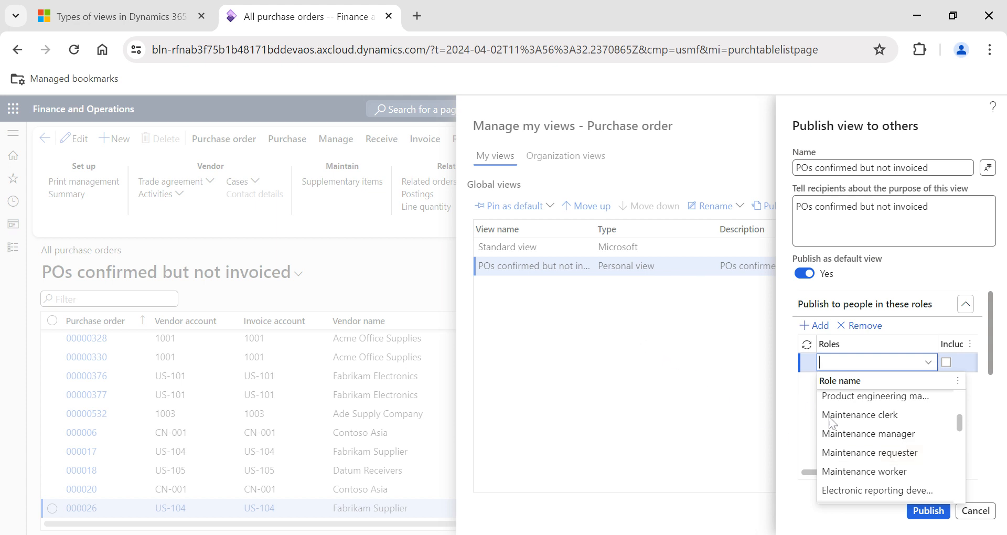
{"action": "left_click", "coordinate": [977, 511]}
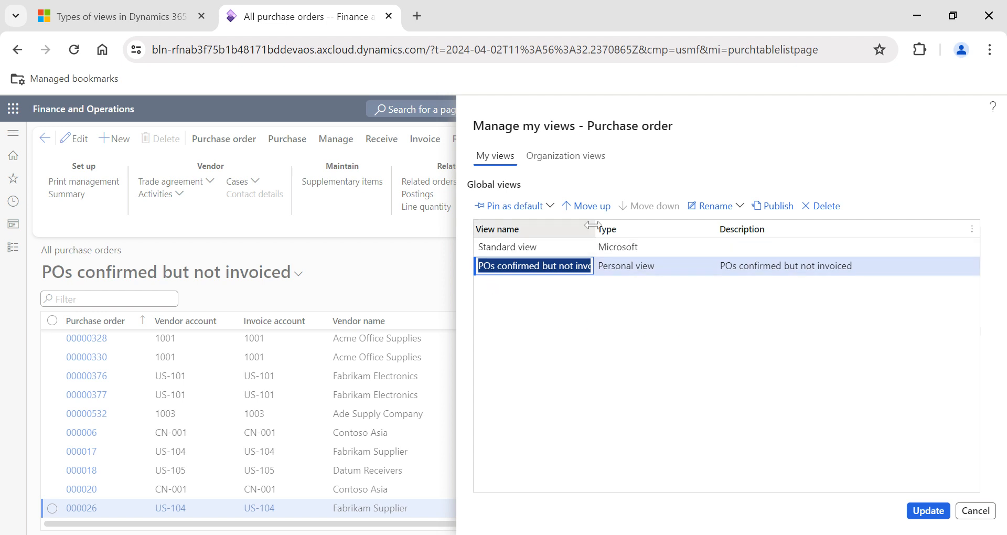
Widen the View name column in Manage my views to read the personal view's full name, and leave without updating.
{"action": "left_click_drag", "start_coordinate": [592, 225], "coordinate": [629, 225]}
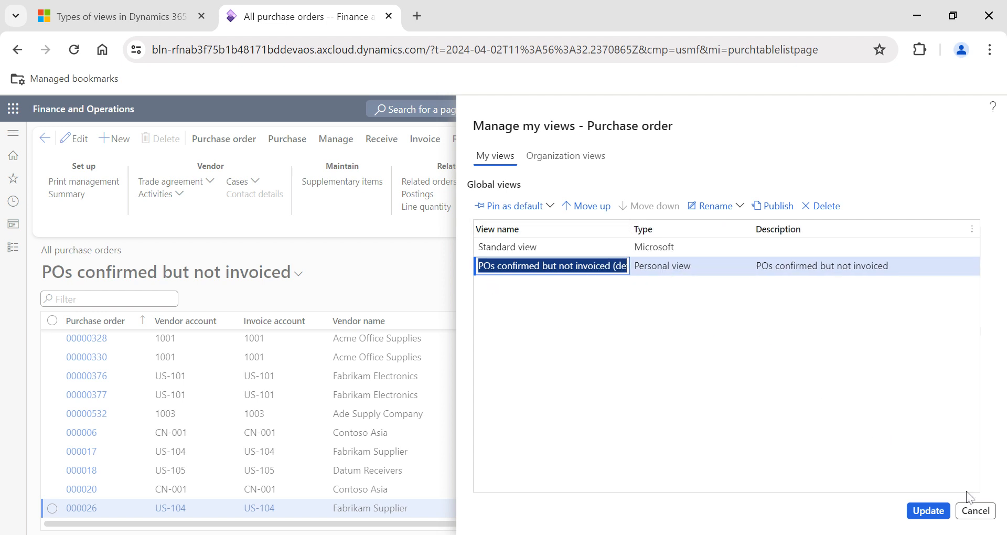
{"action": "left_click", "coordinate": [975, 511]}
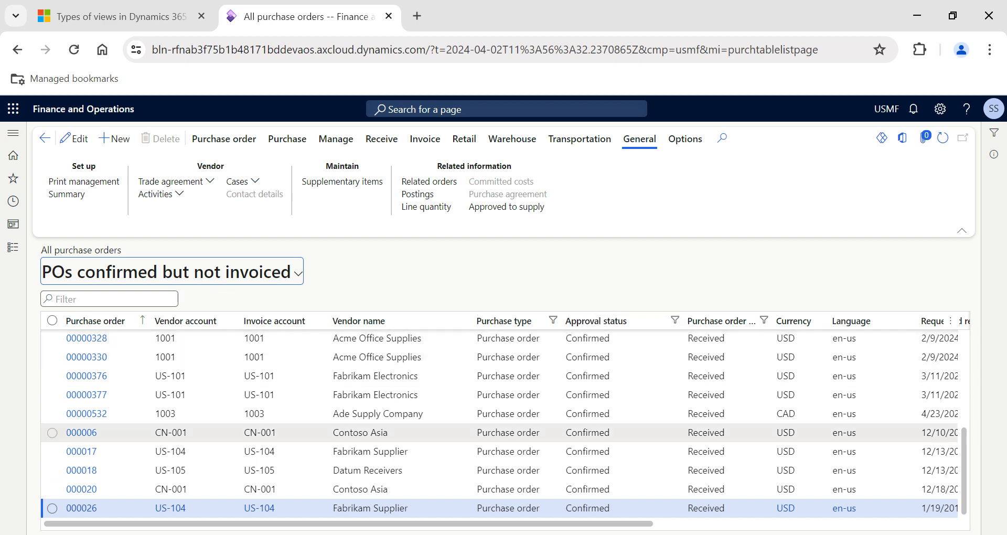
Look across the purchase order columns in the POs confirmed but not invoiced view, and leave the All purchase orders page.
{"action": "scroll", "coordinate": [116, 432], "scroll_direction": "right", "scroll_amount": 10}
{"action": "scroll", "coordinate": [117, 432], "scroll_direction": "left", "scroll_amount": 10}
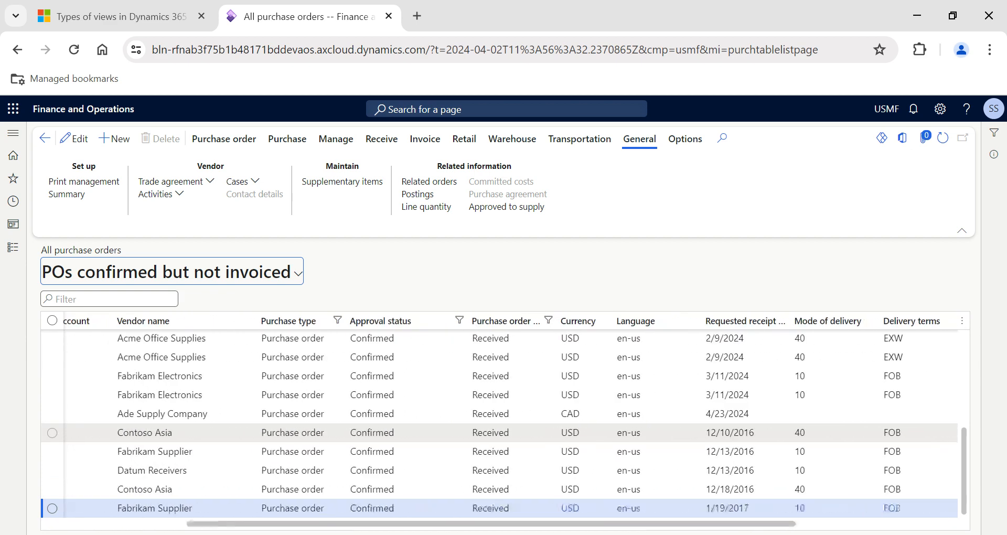
{"action": "left_click", "coordinate": [45, 138]}
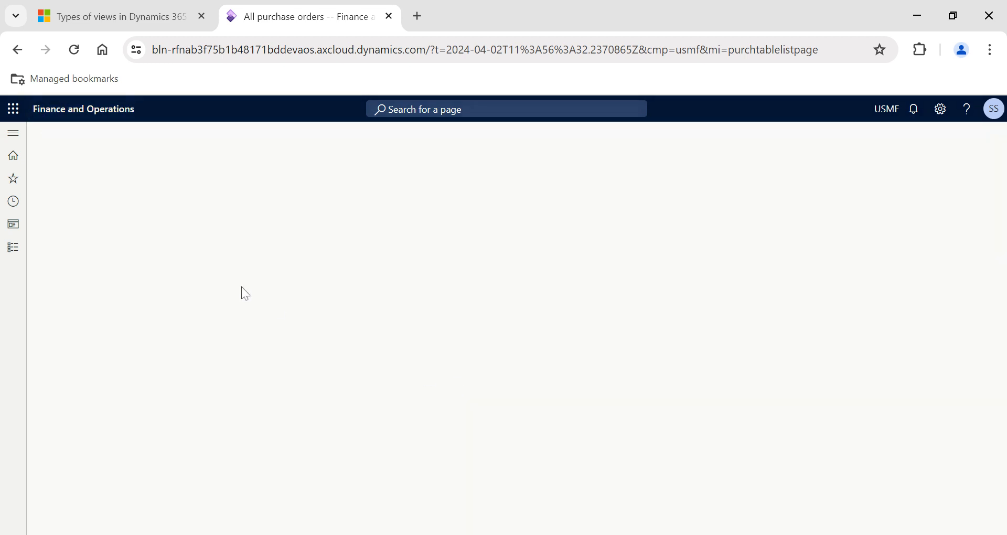